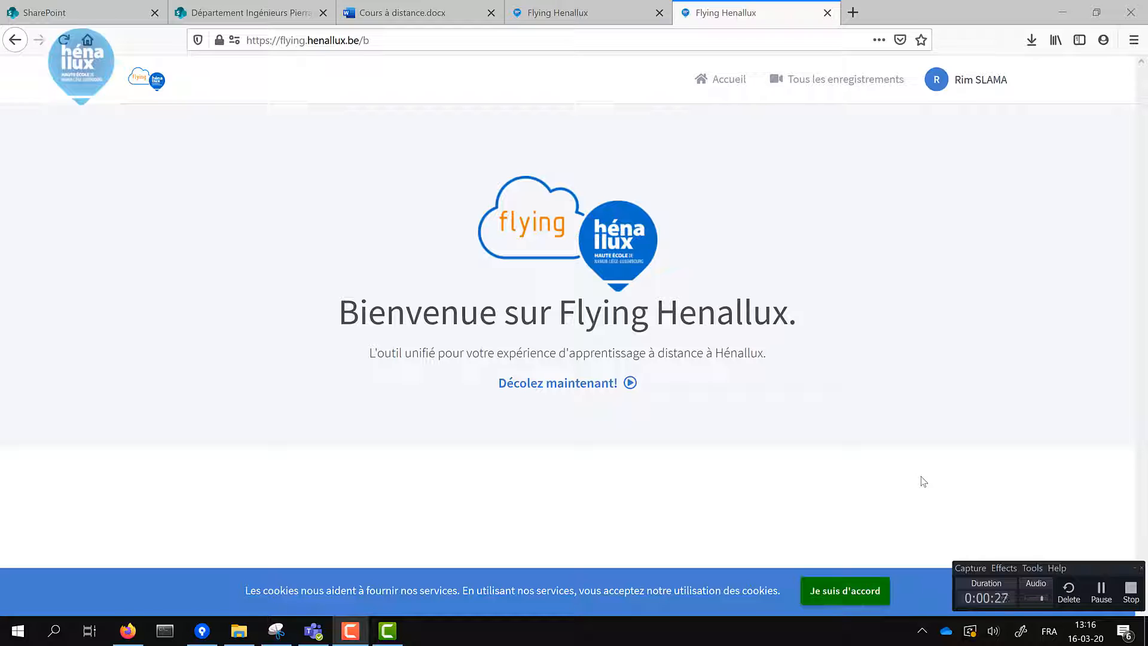
# - Go from the Flying Henallux welcome page to the Salle d'Accueil room page
pyautogui.click(546, 390)
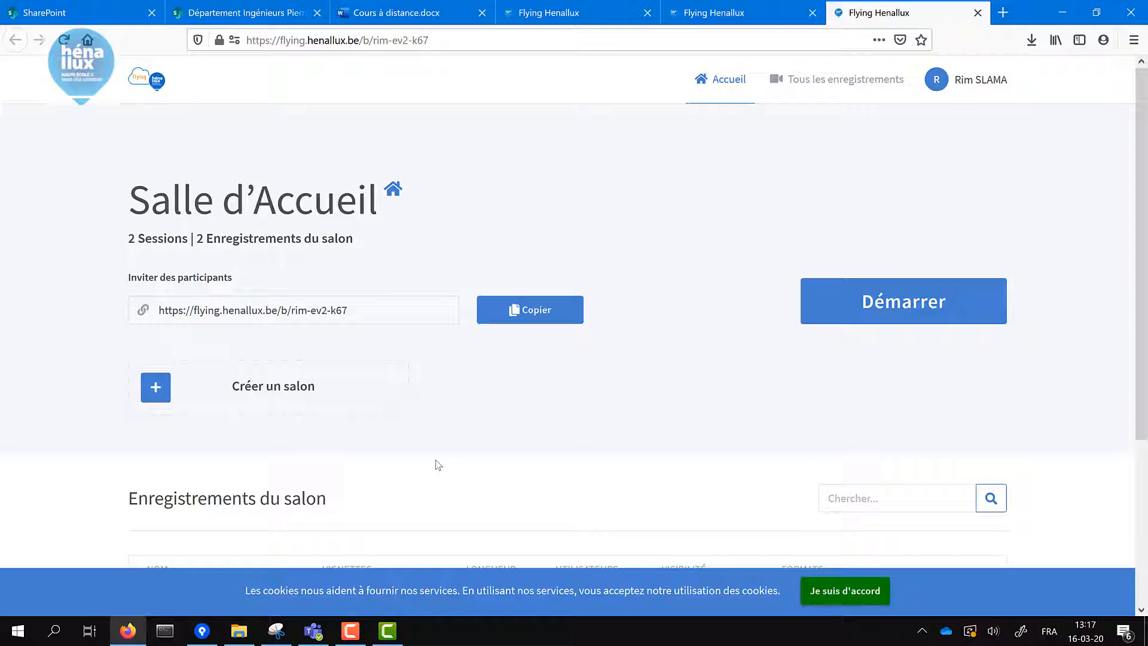
# - Create a new room named 'Cours test' and launch its meeting
pyautogui.click(229, 407)
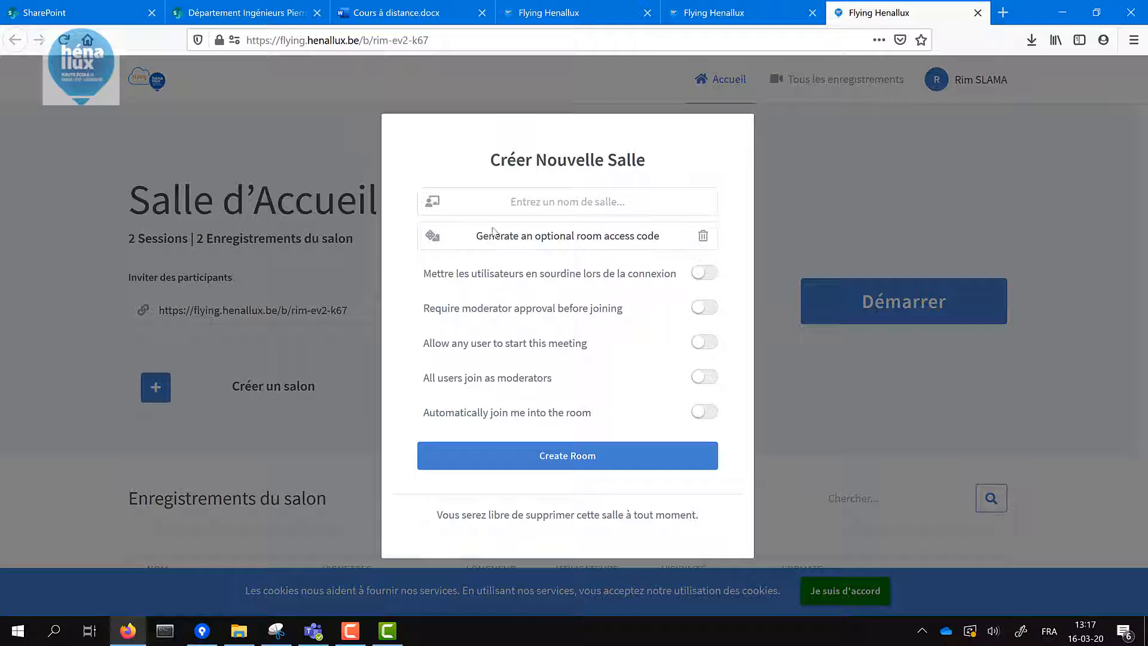
pyautogui.click(514, 203)
pyautogui.write('Cou')
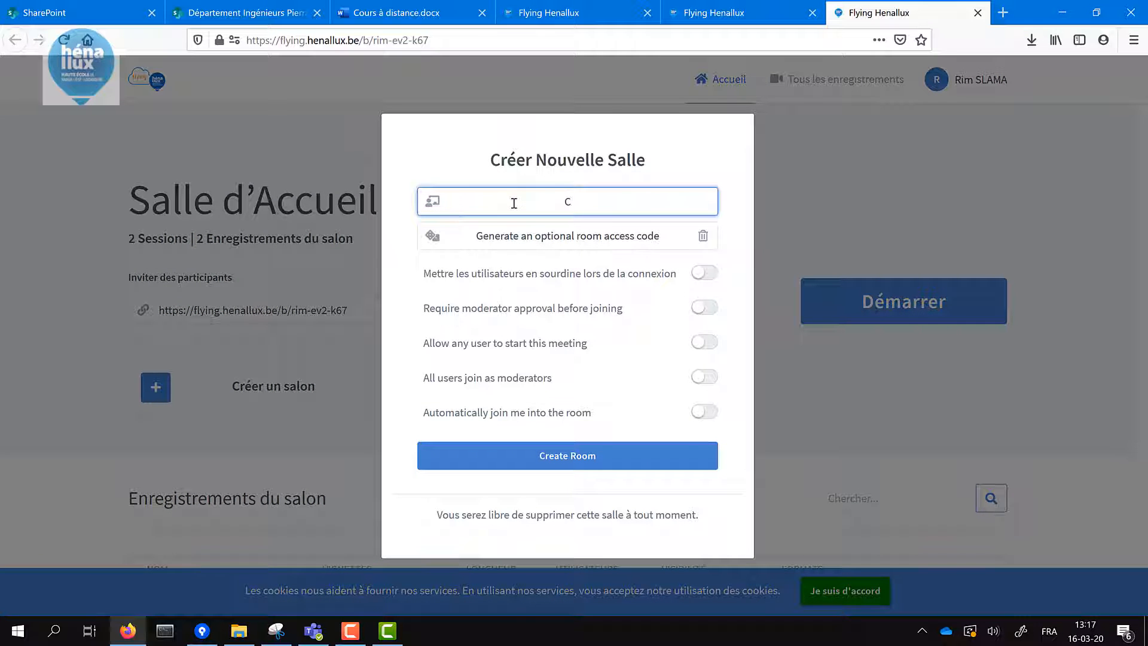
pyautogui.write('rs test')
pyautogui.click(576, 449)
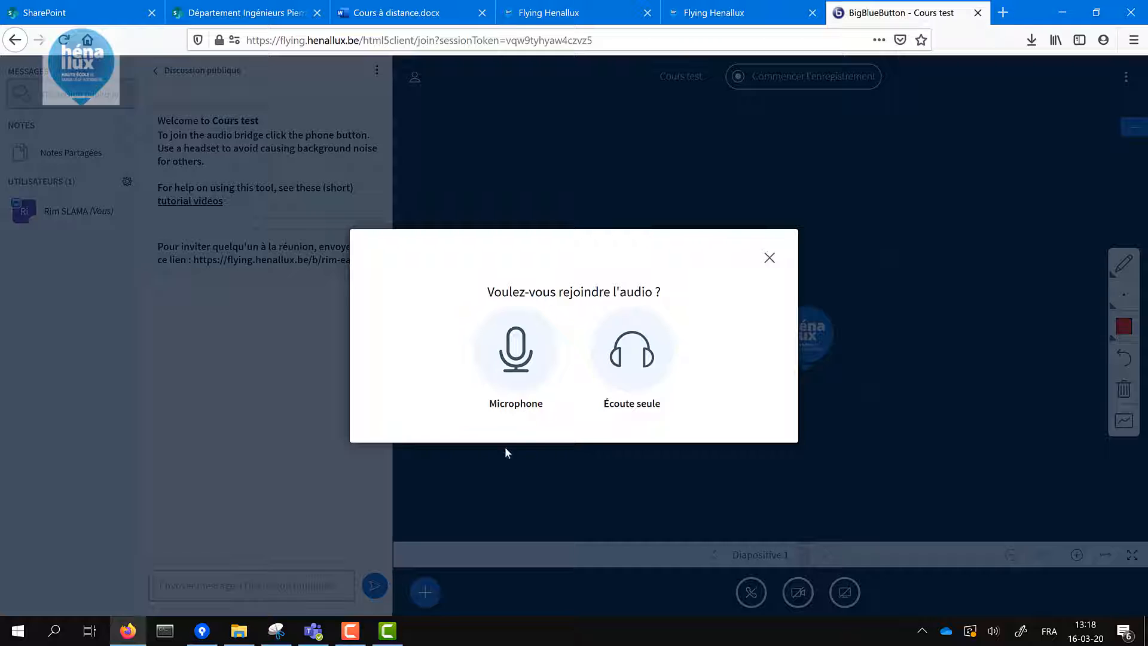
# - Join the meeting audio by microphone, confirming the echo test with Oui
pyautogui.click(517, 350)
pyautogui.click(524, 363)
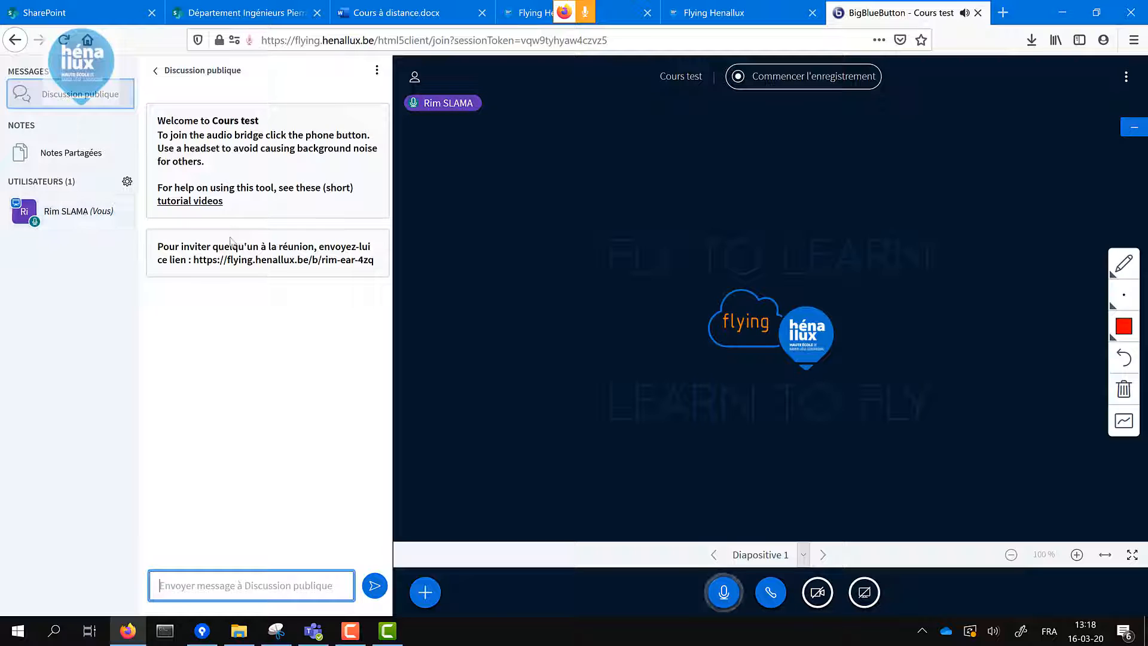
pyautogui.click(425, 592)
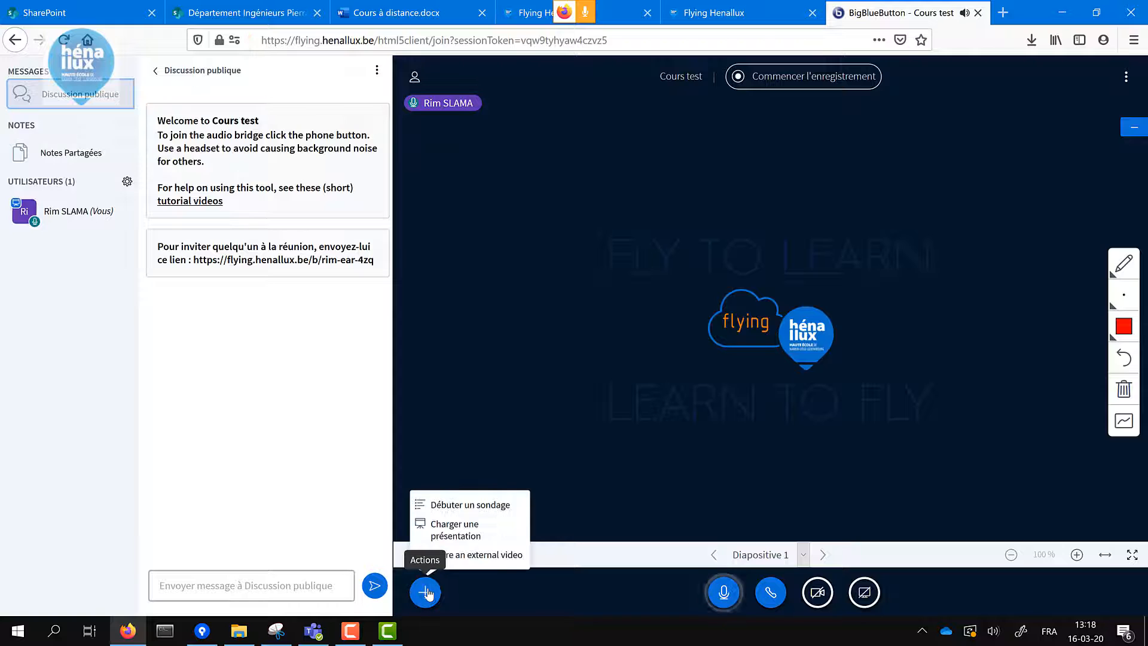
pyautogui.click(462, 538)
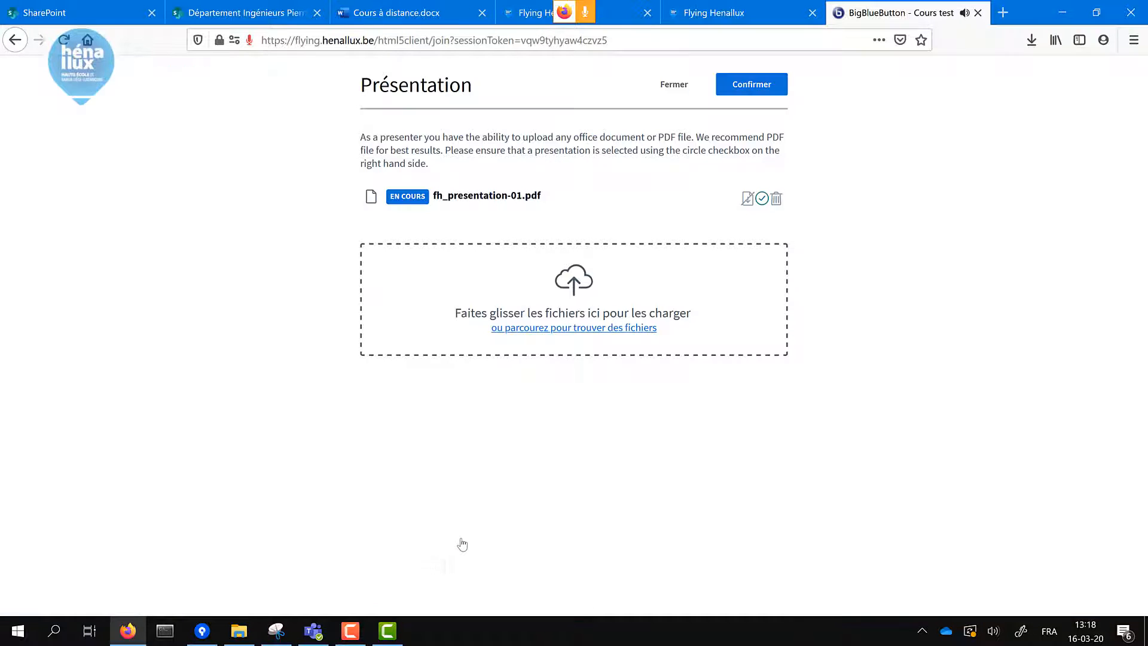
pyautogui.click(573, 290)
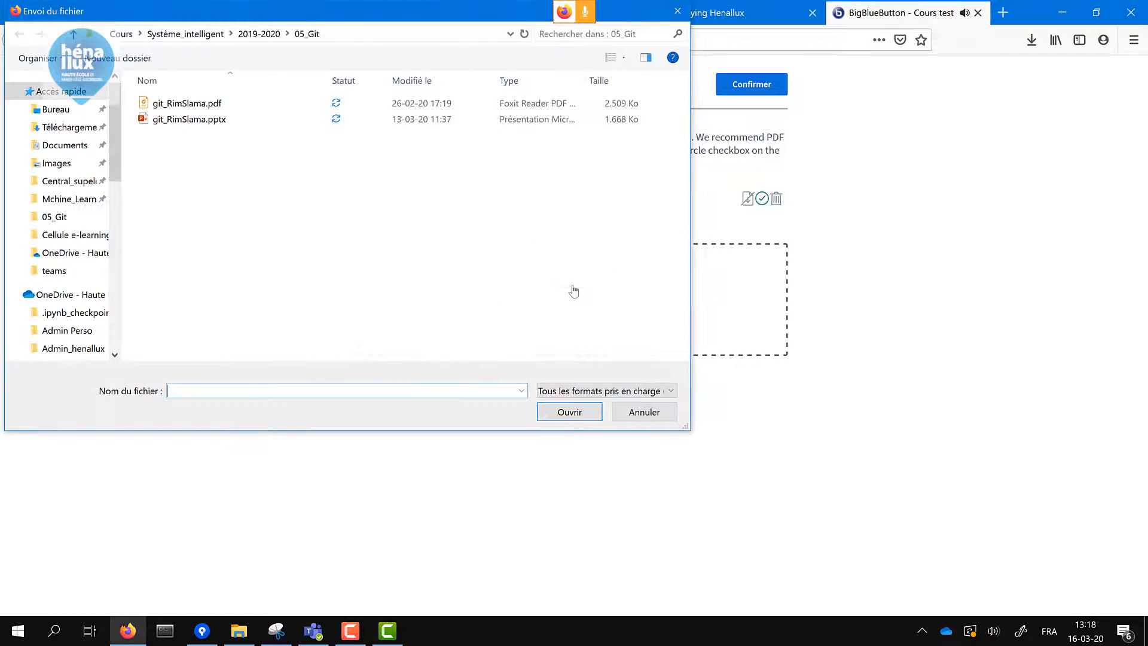
pyautogui.click(303, 102)
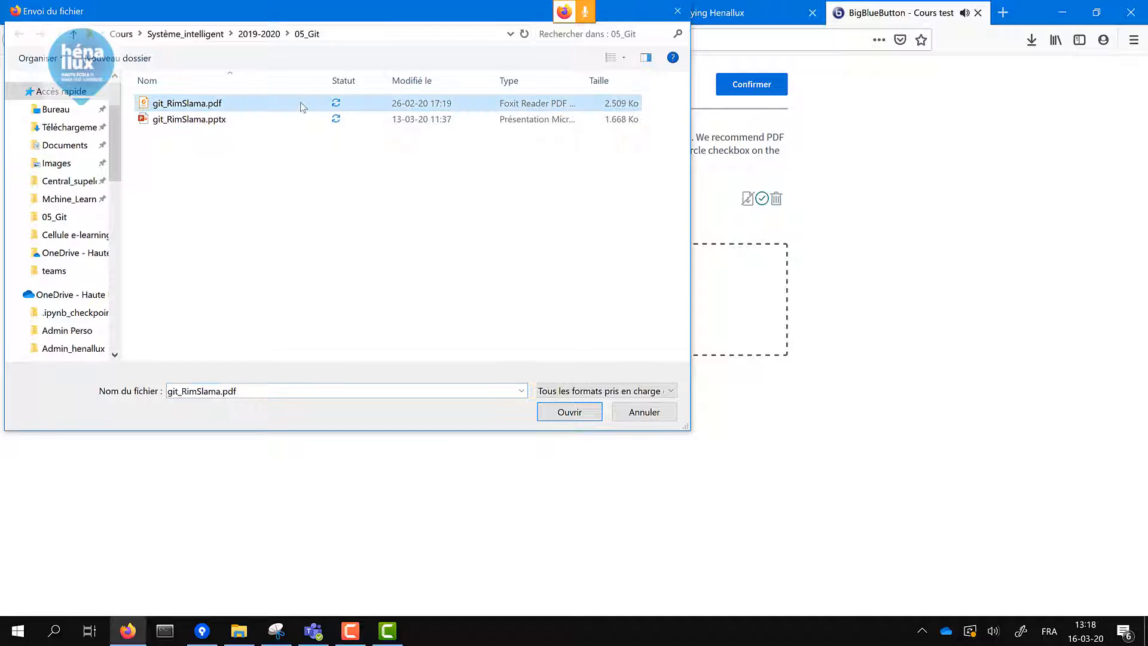
pyautogui.click(579, 412)
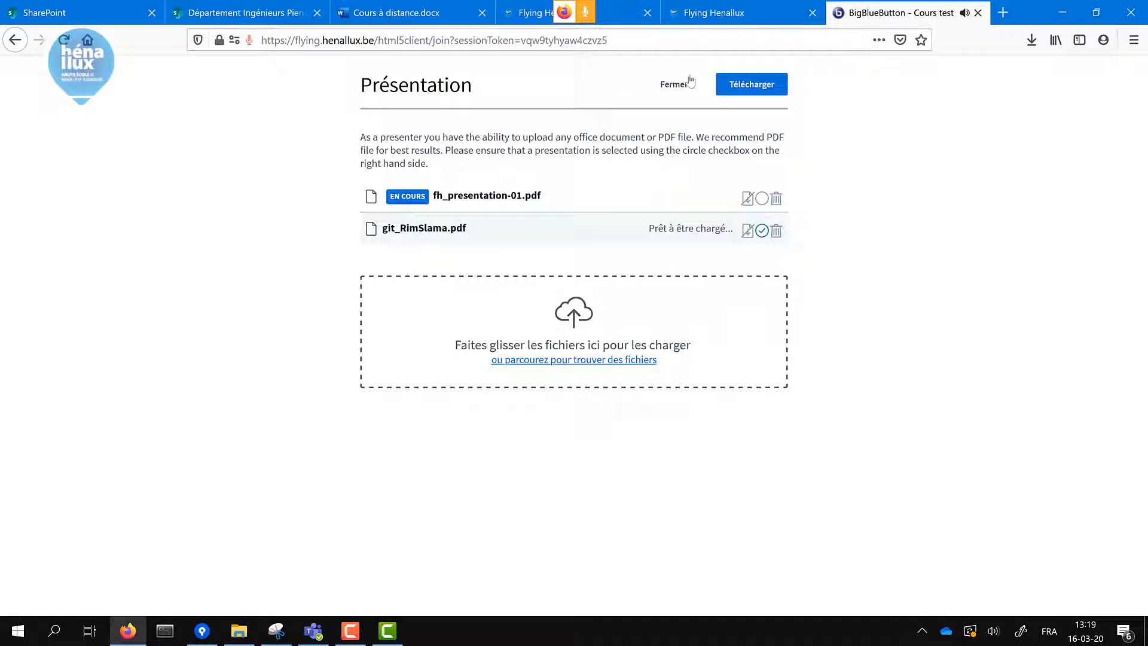
pyautogui.click(759, 87)
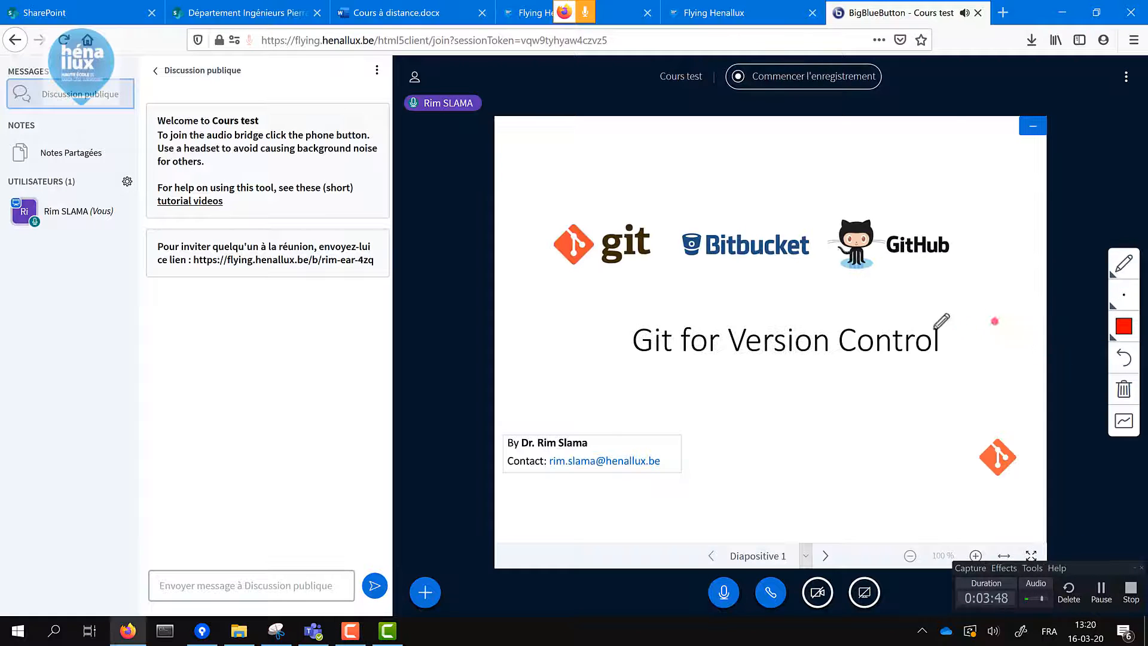
# - Try a 'Test' text annotation on the title slide, then undo it and pick blue text
pyautogui.click(1129, 269)
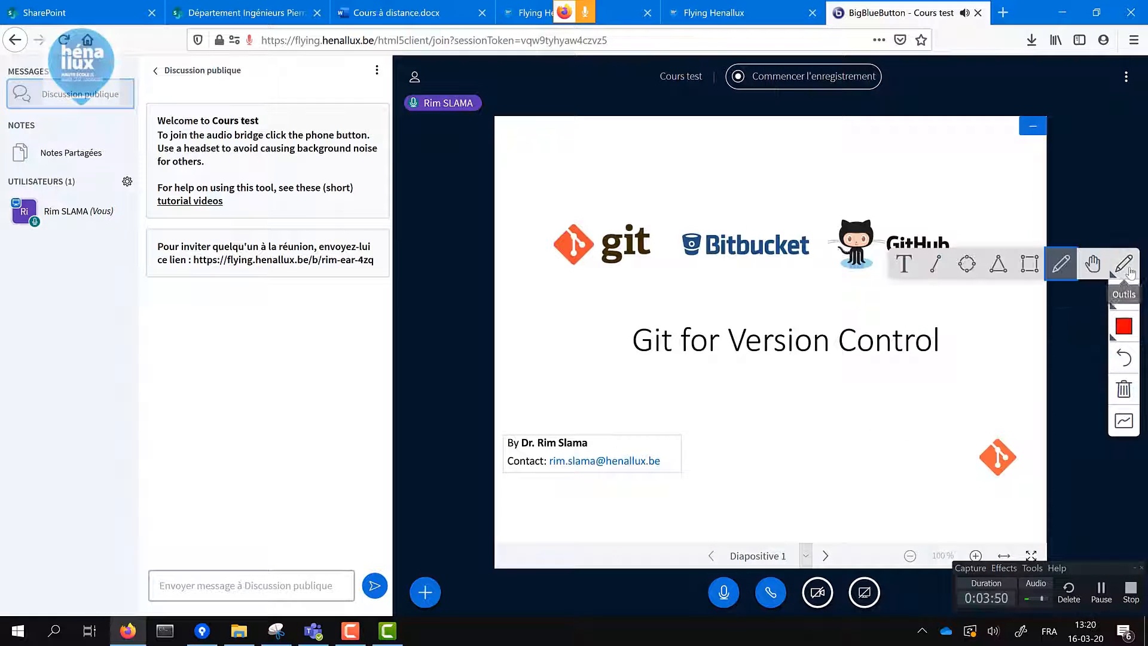
pyautogui.click(910, 263)
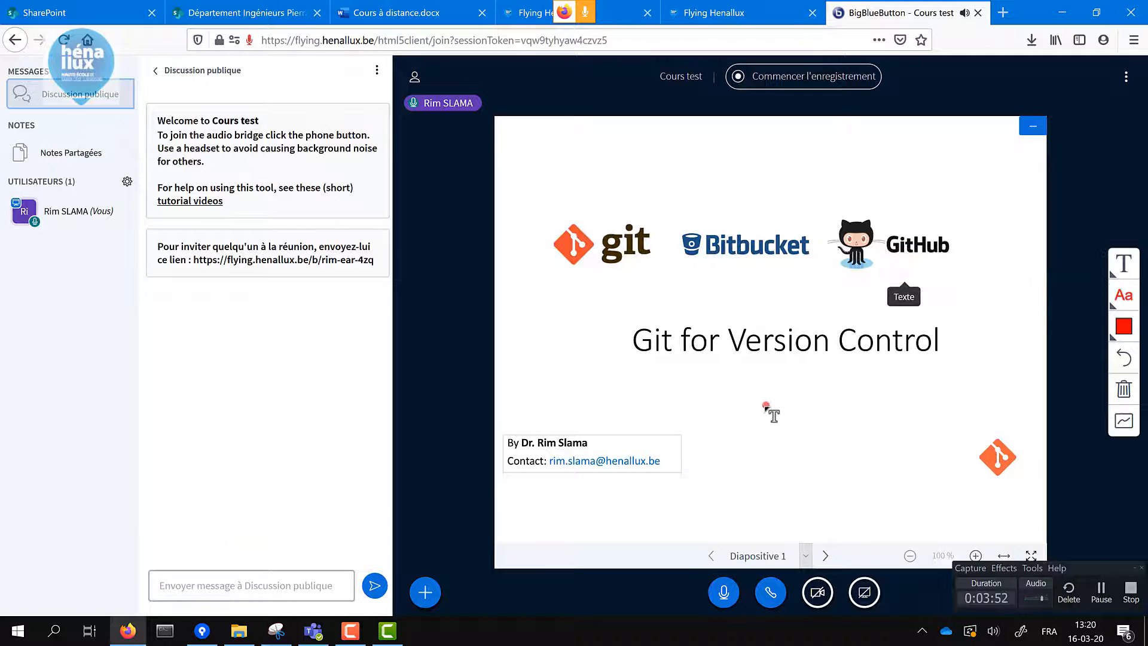
pyautogui.moveTo(764, 407); pyautogui.dragTo(815, 438)
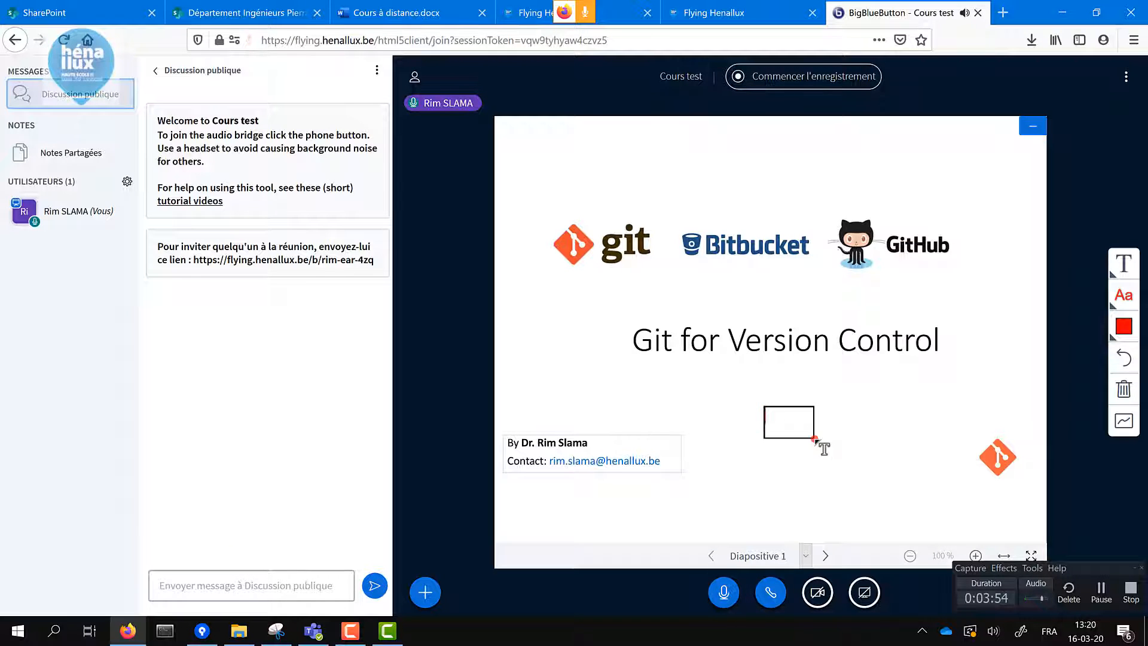
pyautogui.write('Test')
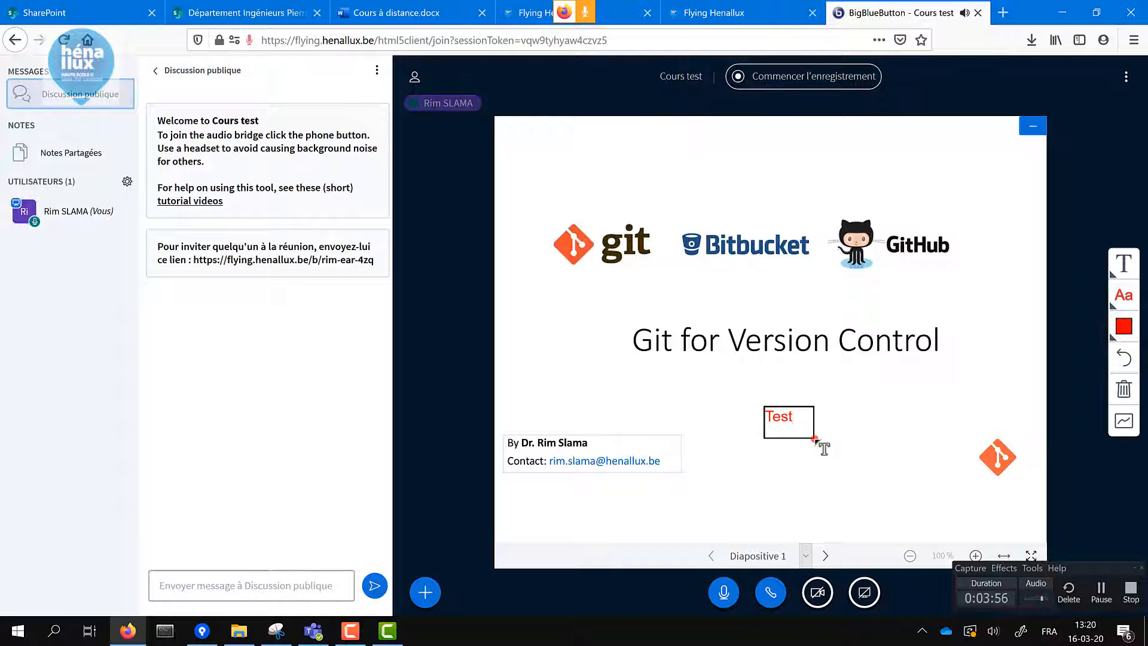
pyautogui.click(1130, 302)
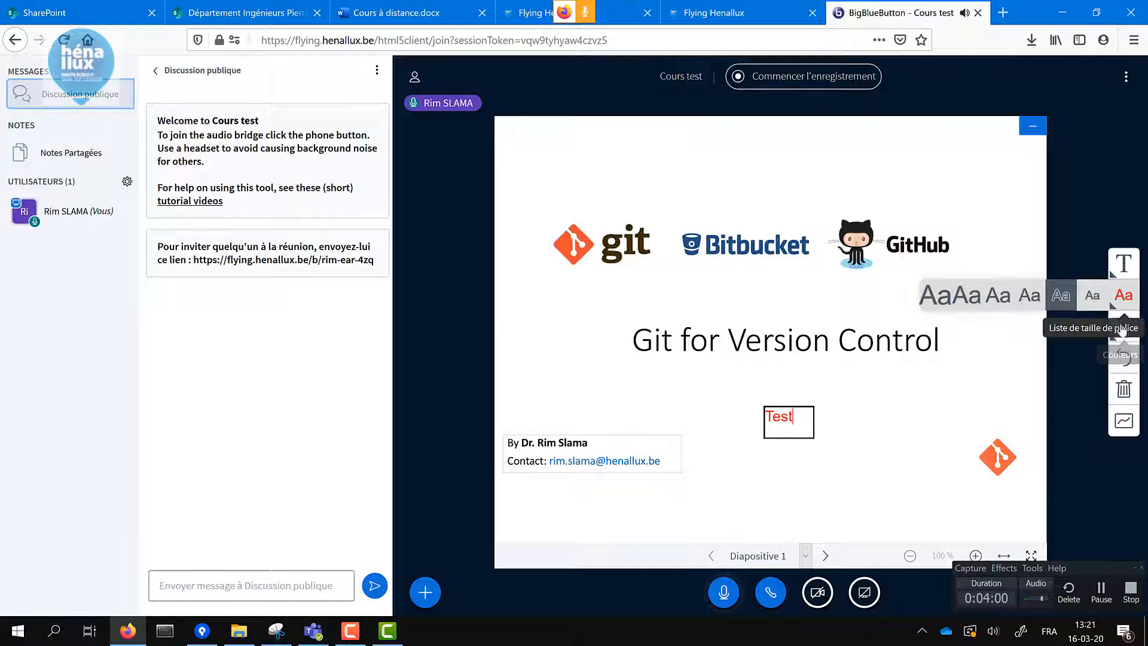
pyautogui.click(1124, 326)
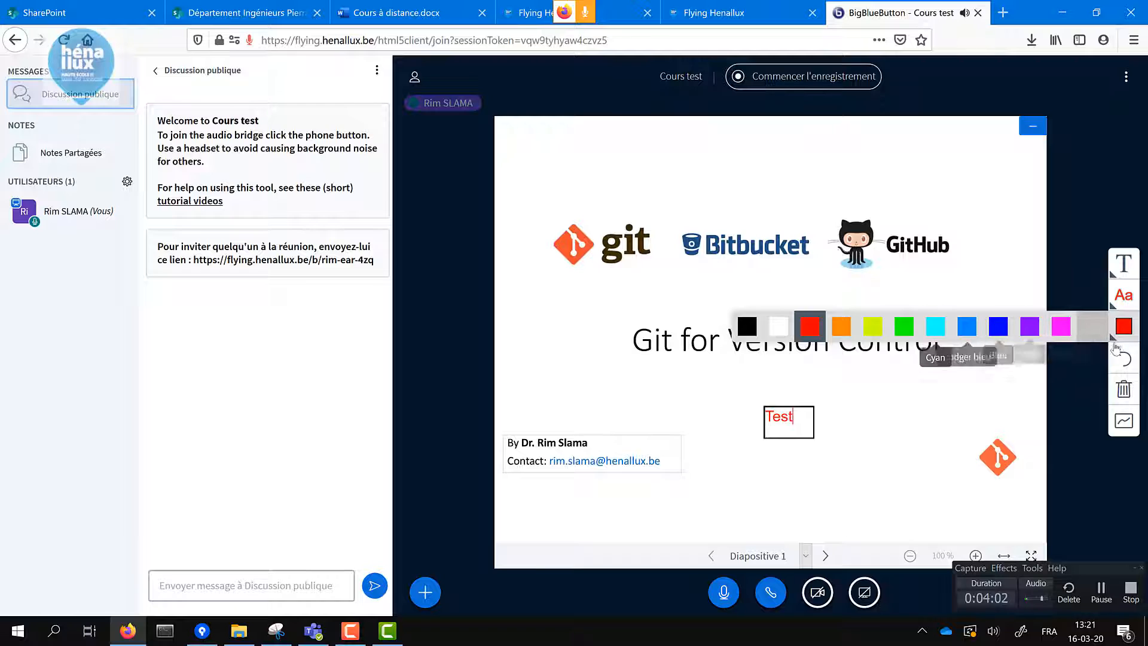
pyautogui.click(1125, 362)
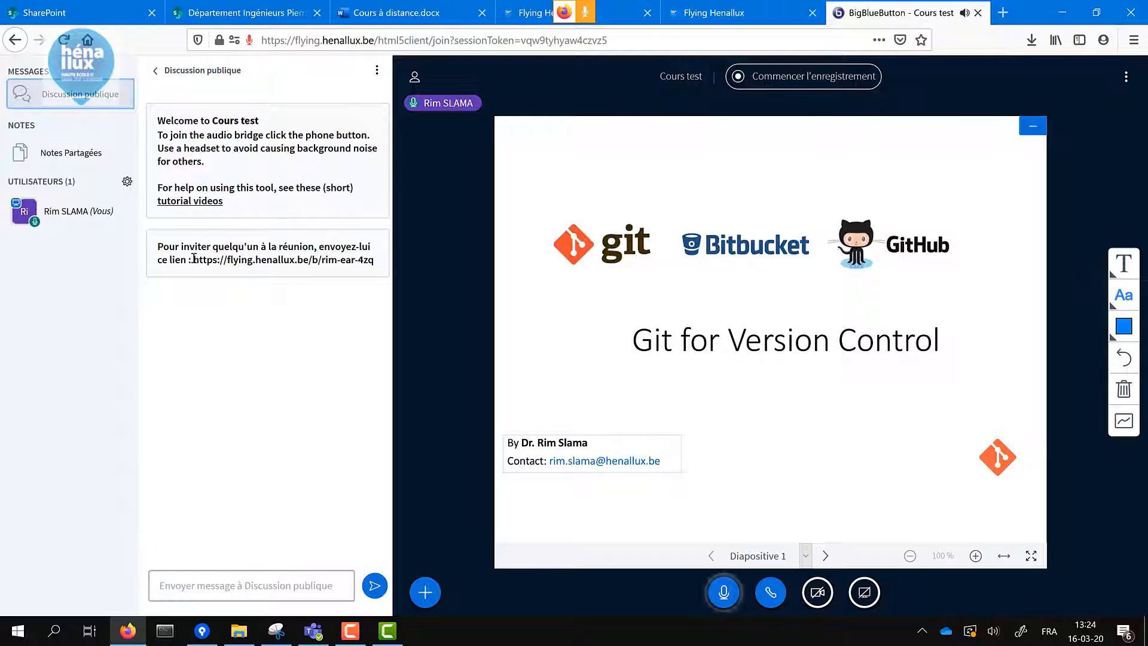
# - Copy the room invite link from the chat and open it in the browser
pyautogui.moveTo(191, 259); pyautogui.dragTo(374, 260)
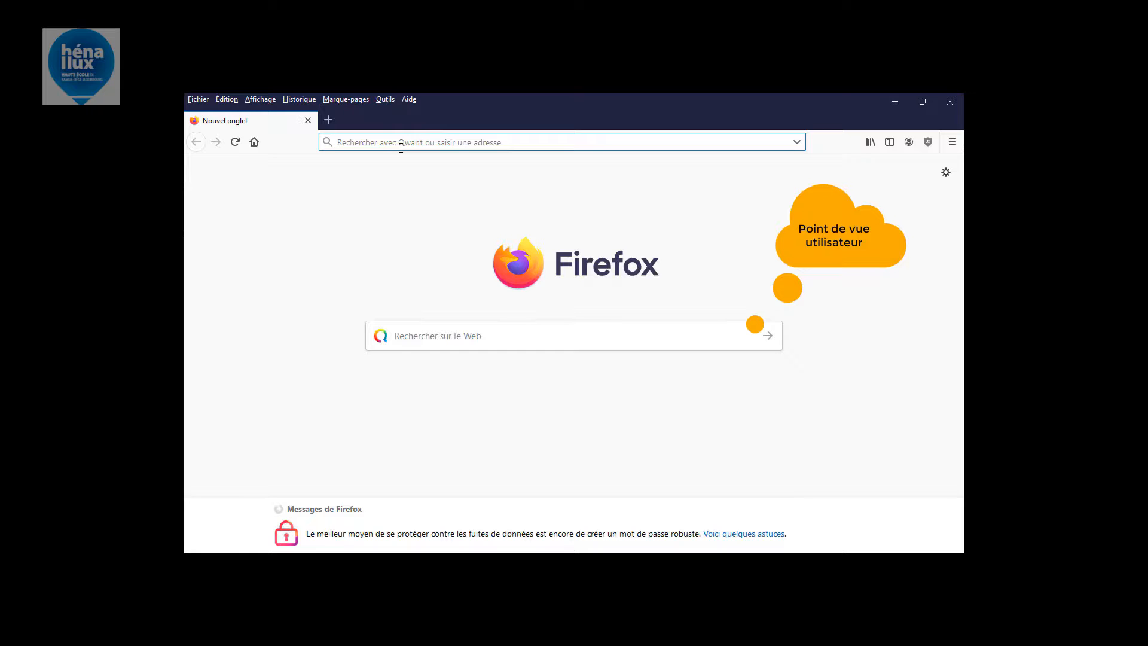
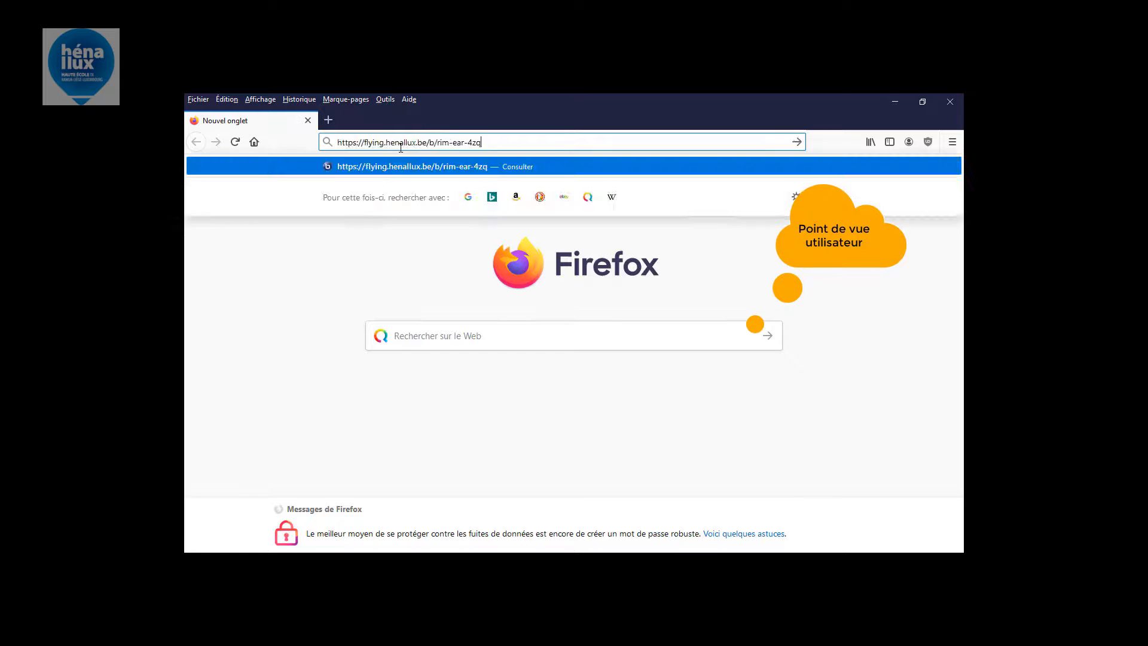
pyautogui.press('Return')
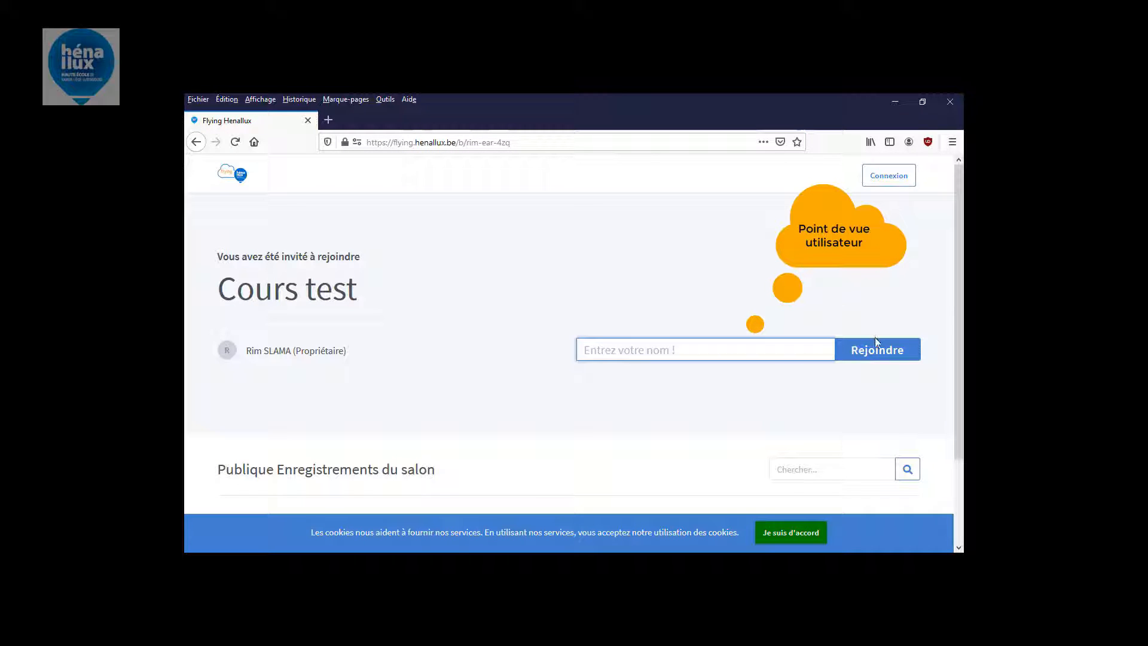
# - Accept the cookie notice and join the Cours test meeting as the invited participant
pyautogui.click(882, 164)
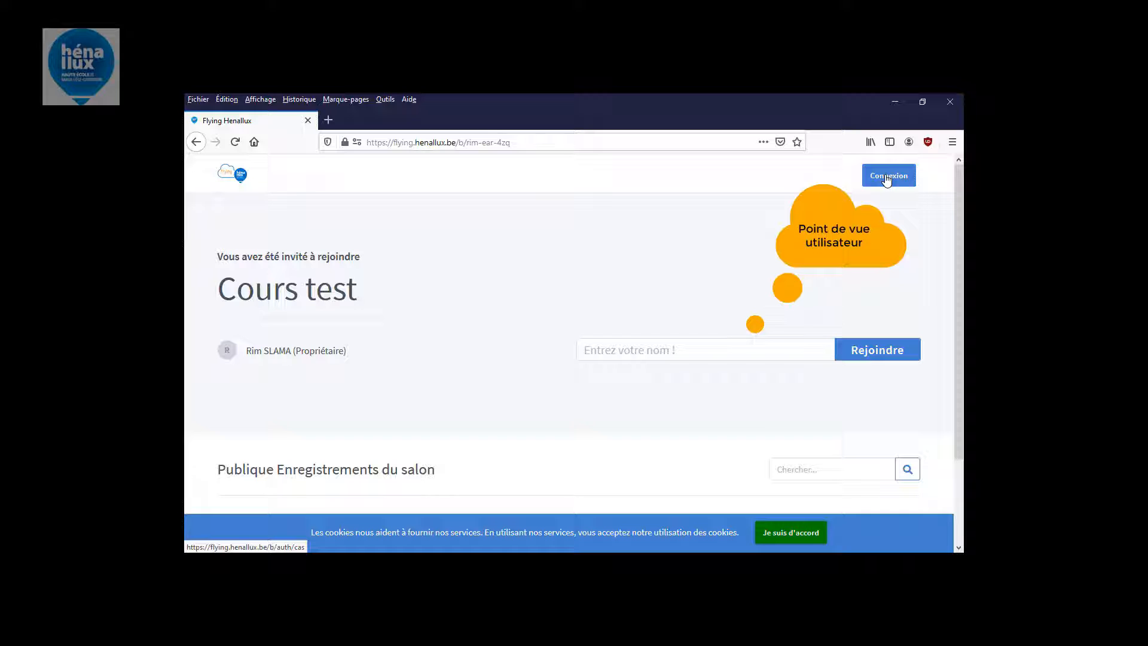
pyautogui.click(808, 532)
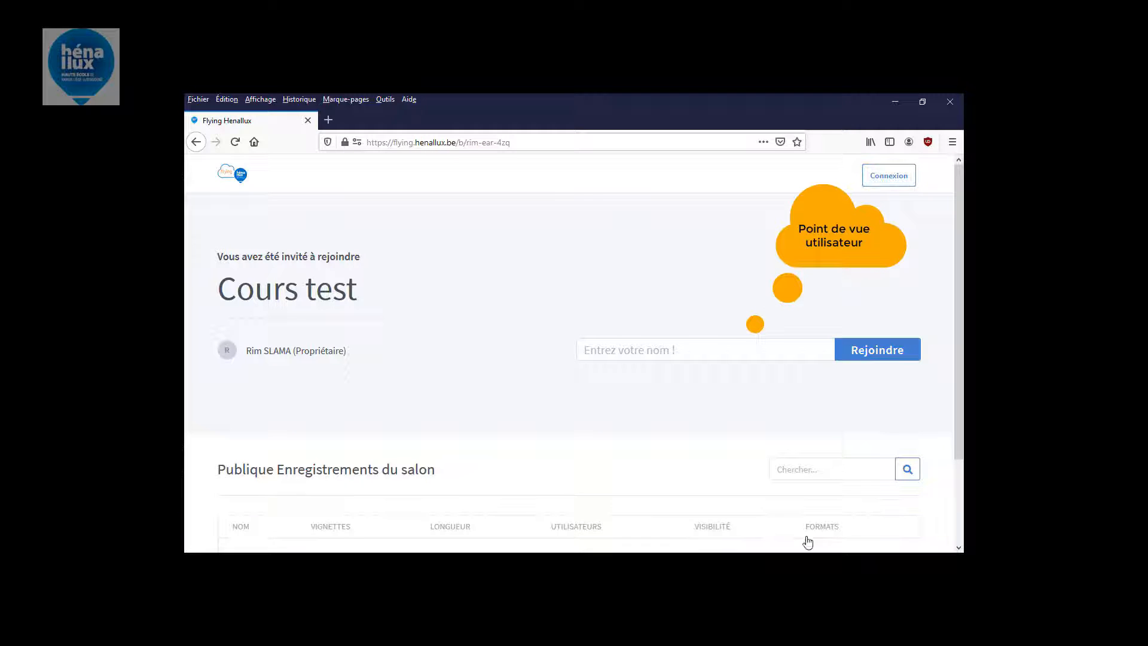
pyautogui.click(890, 178)
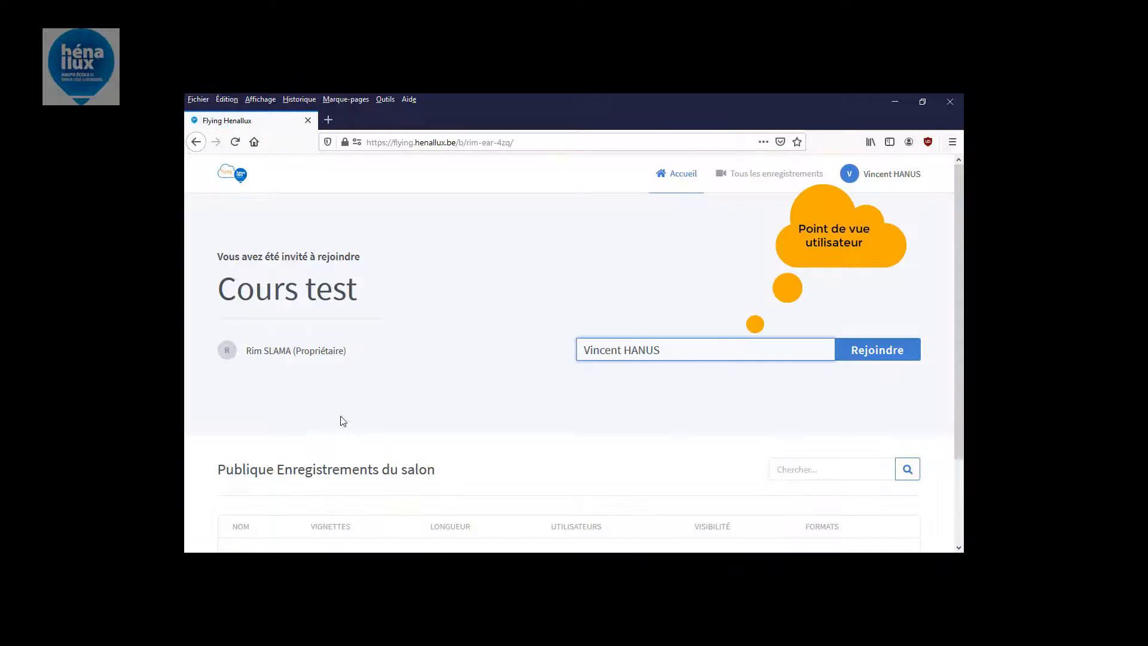
pyautogui.click(869, 354)
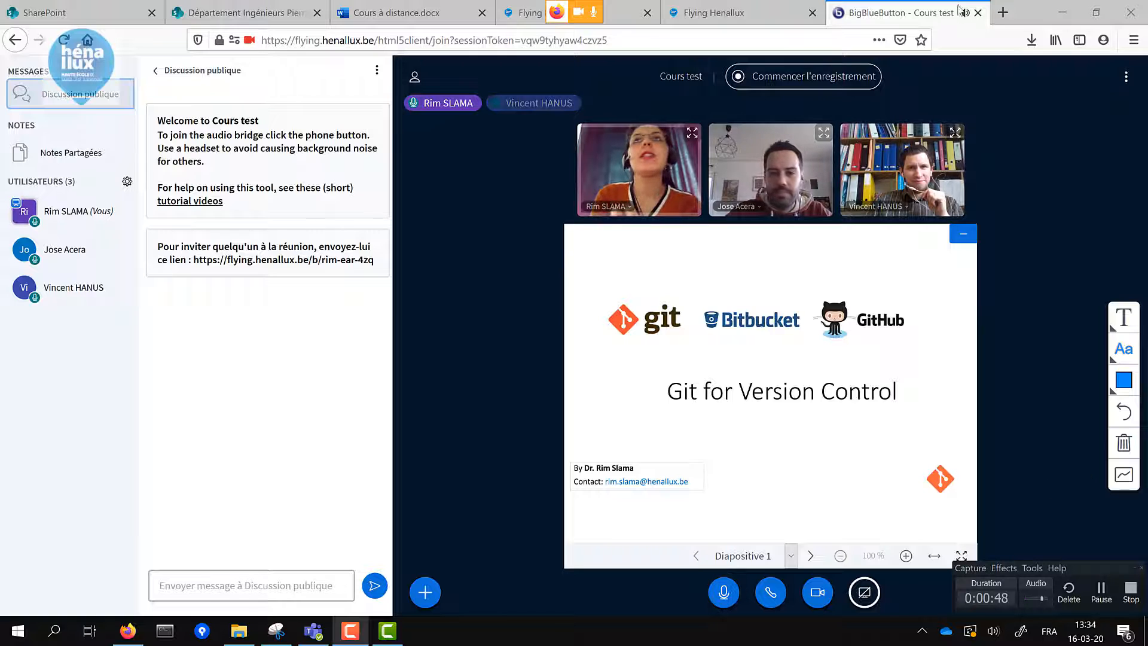
# - Start recording the Cours test session and confirm with Oui
pyautogui.click(846, 82)
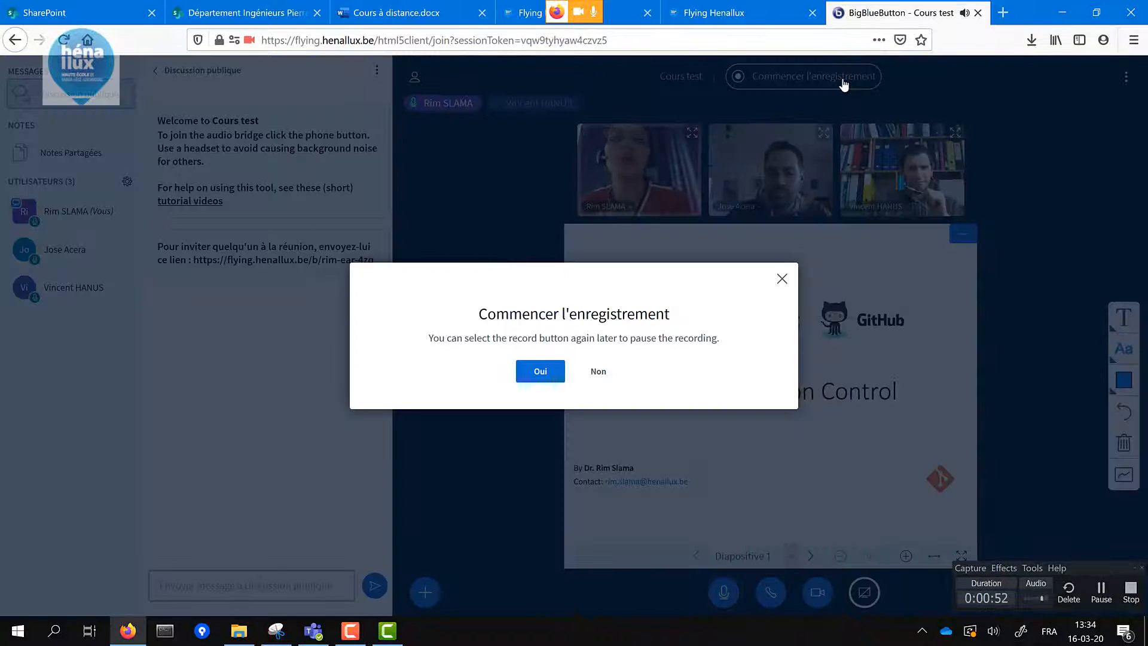
pyautogui.click(550, 370)
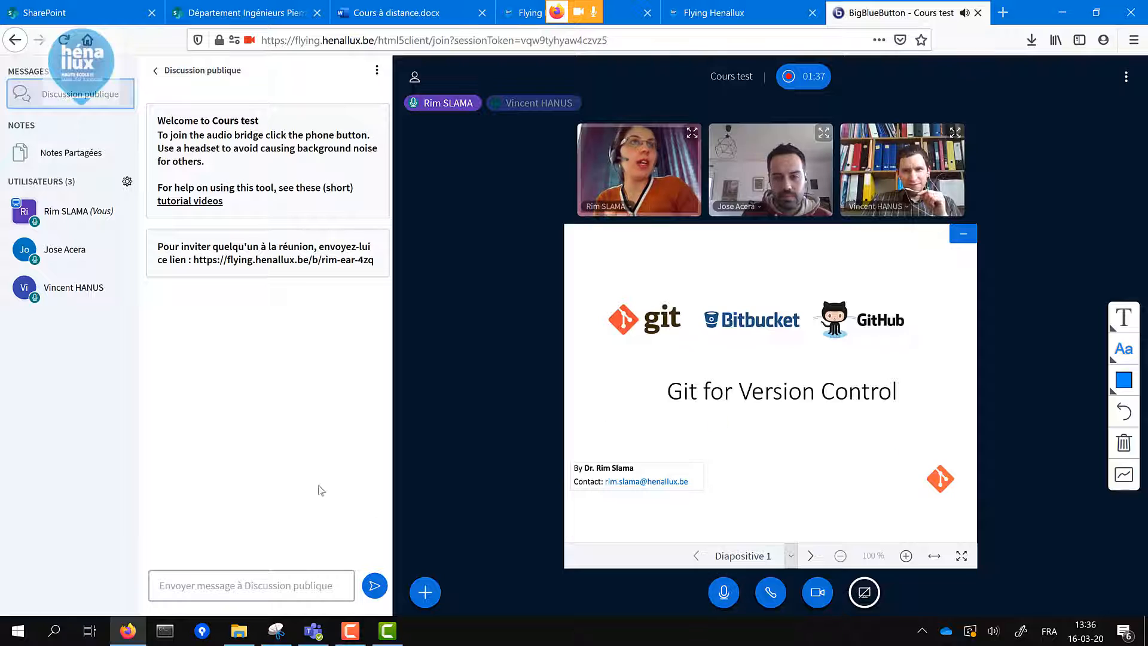
# - Send 'Bonjour' in the public chat, then show the shared notes reading 'Ceci est un cours sur Git'
pyautogui.click(226, 581)
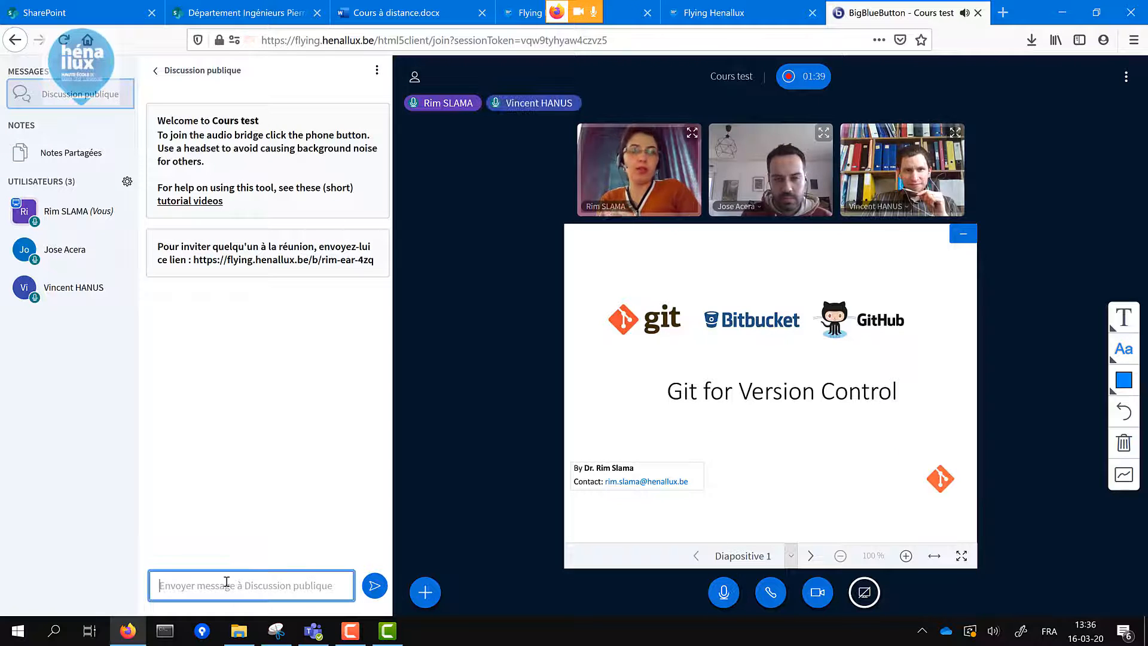
pyautogui.write('Bonjour')
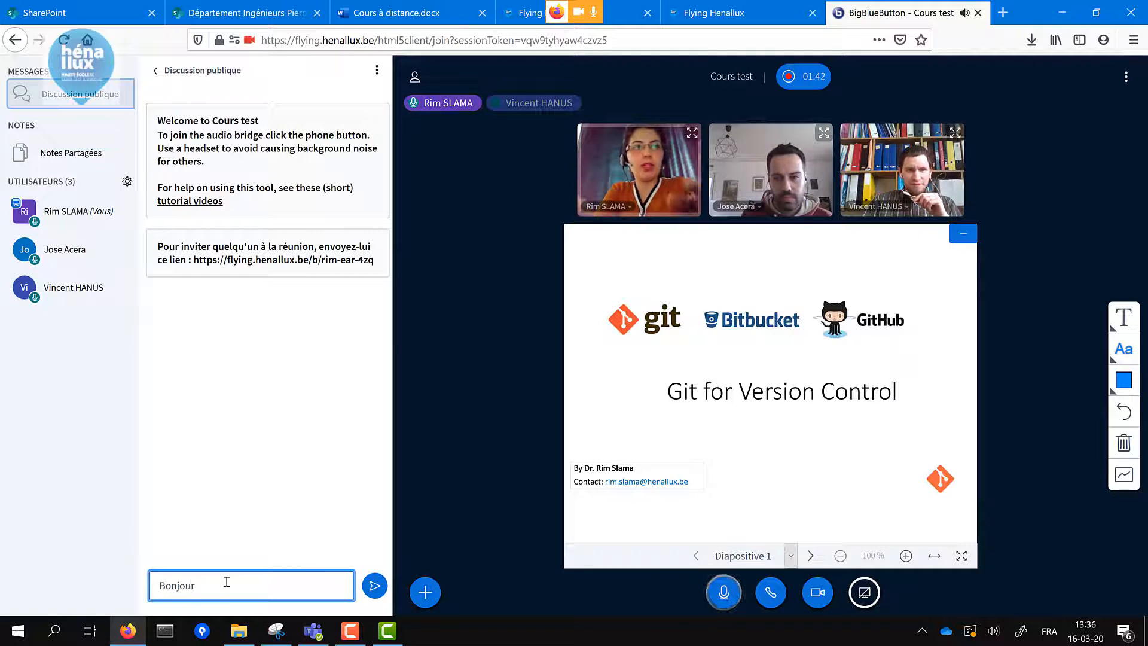
pyautogui.press('Return')
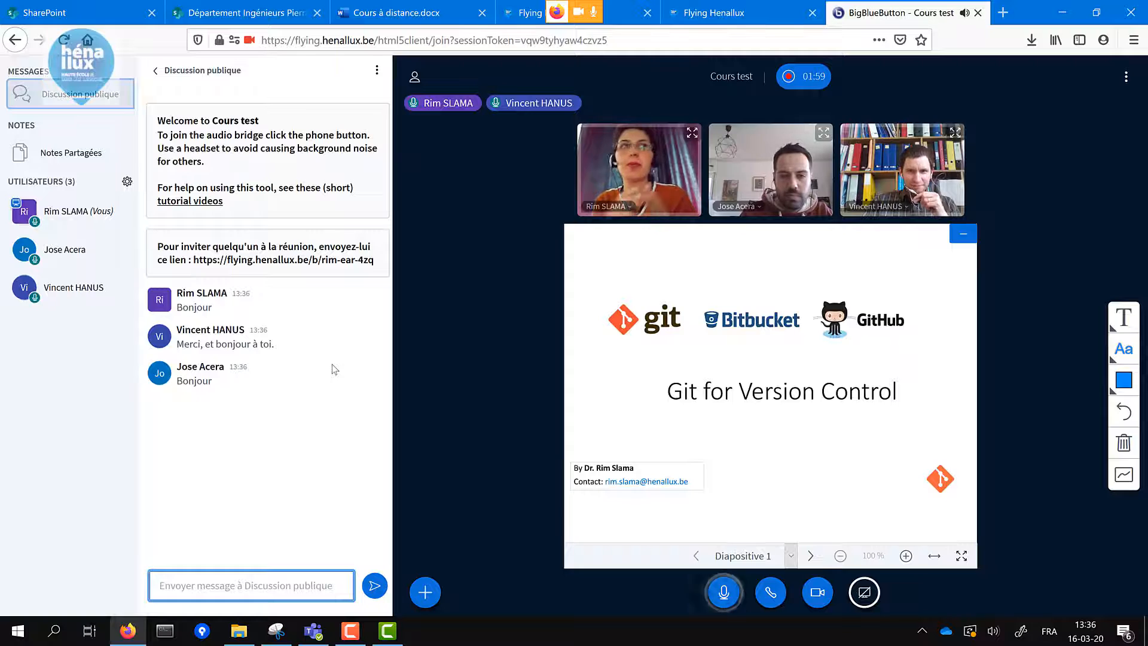
pyautogui.click(72, 153)
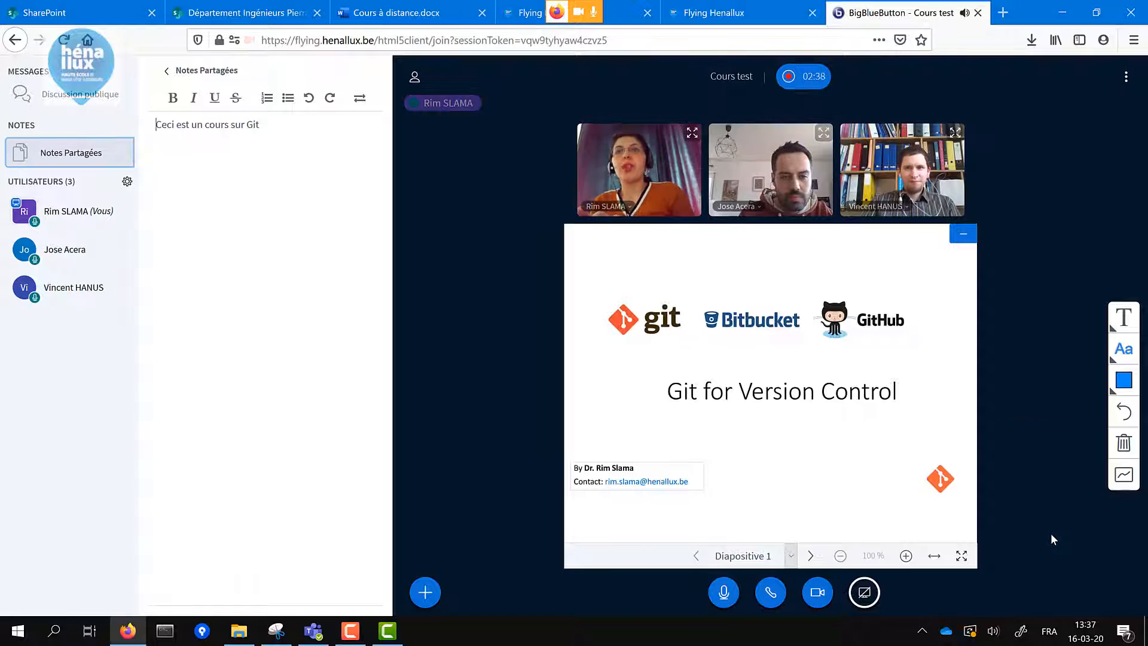
# - Advance to slide 6, 'Types of version control system', and open the poll choices
pyautogui.click(810, 556)
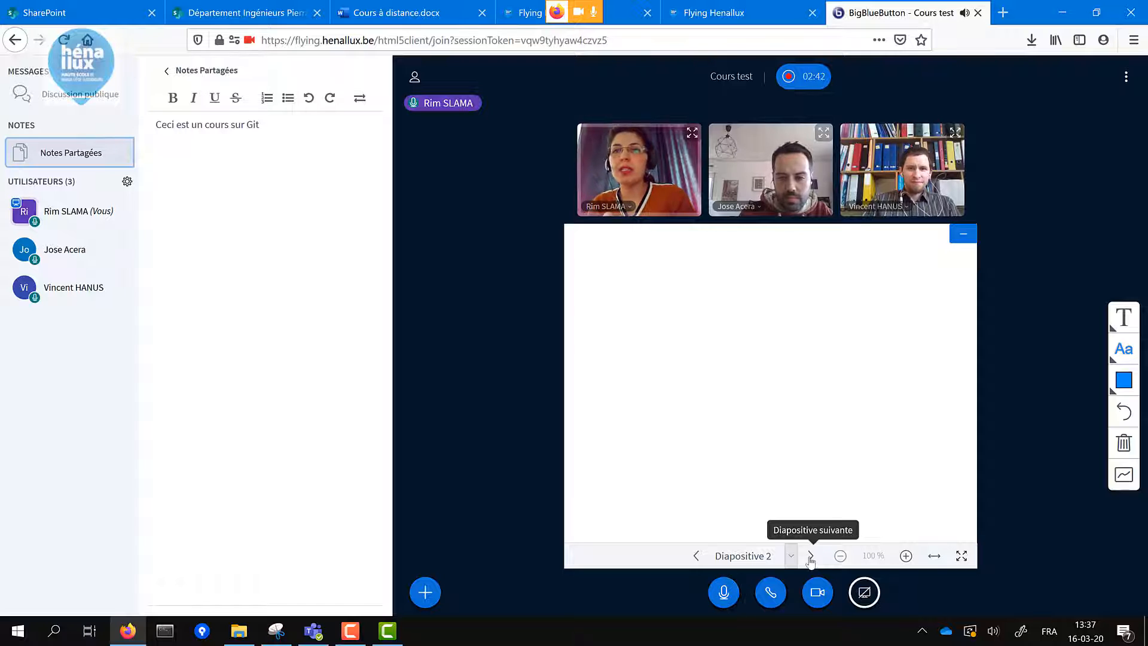
pyautogui.click(811, 555)
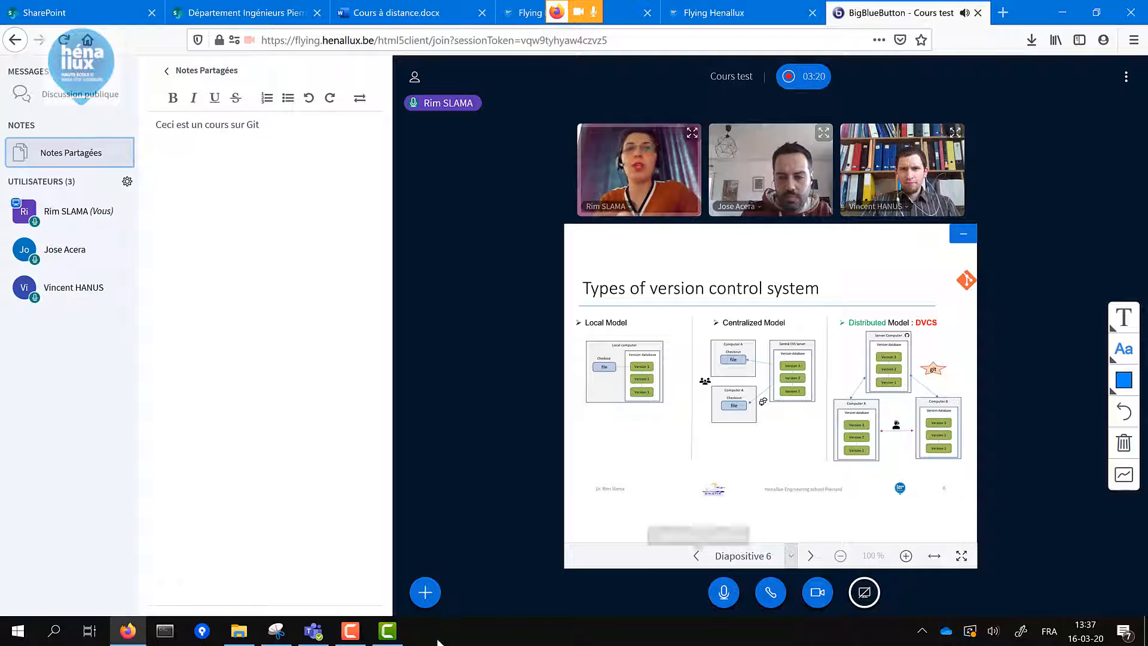
pyautogui.click(428, 595)
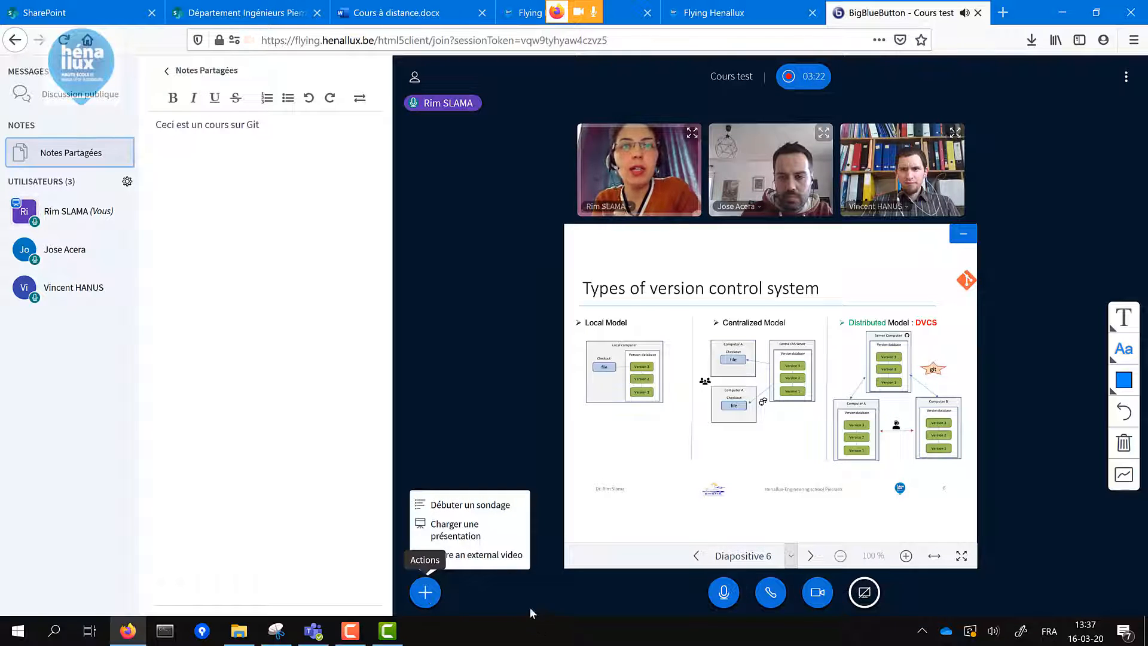
pyautogui.click(495, 505)
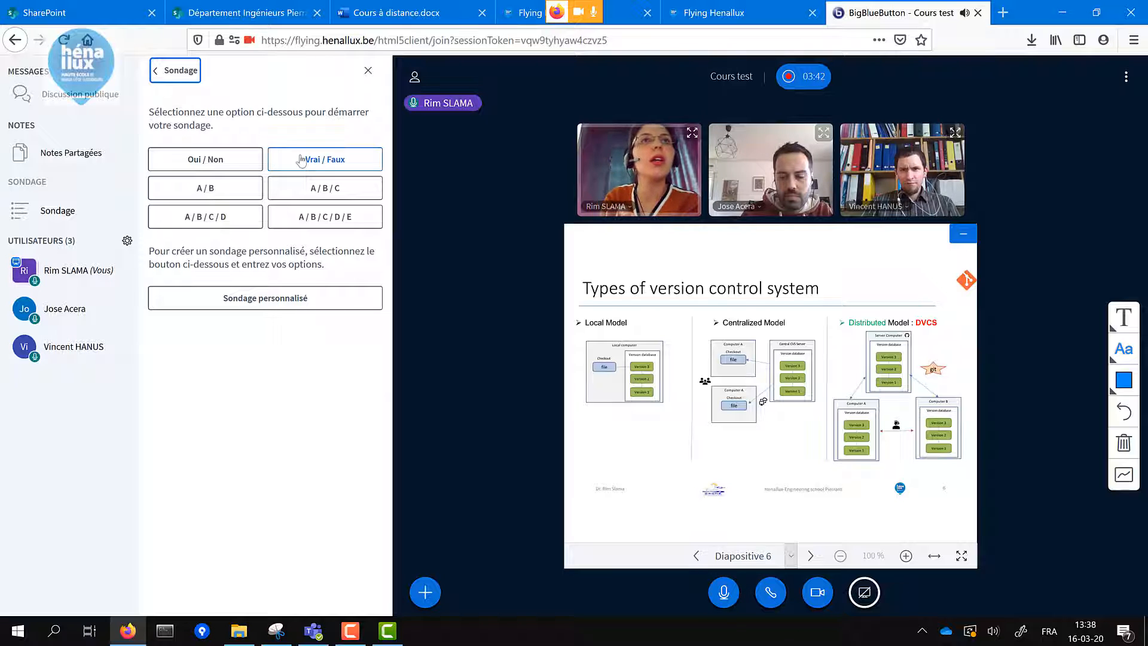
# - Run a Oui/Non poll, publish its 100% Oui result, and enable multi-user whiteboard
pyautogui.click(227, 162)
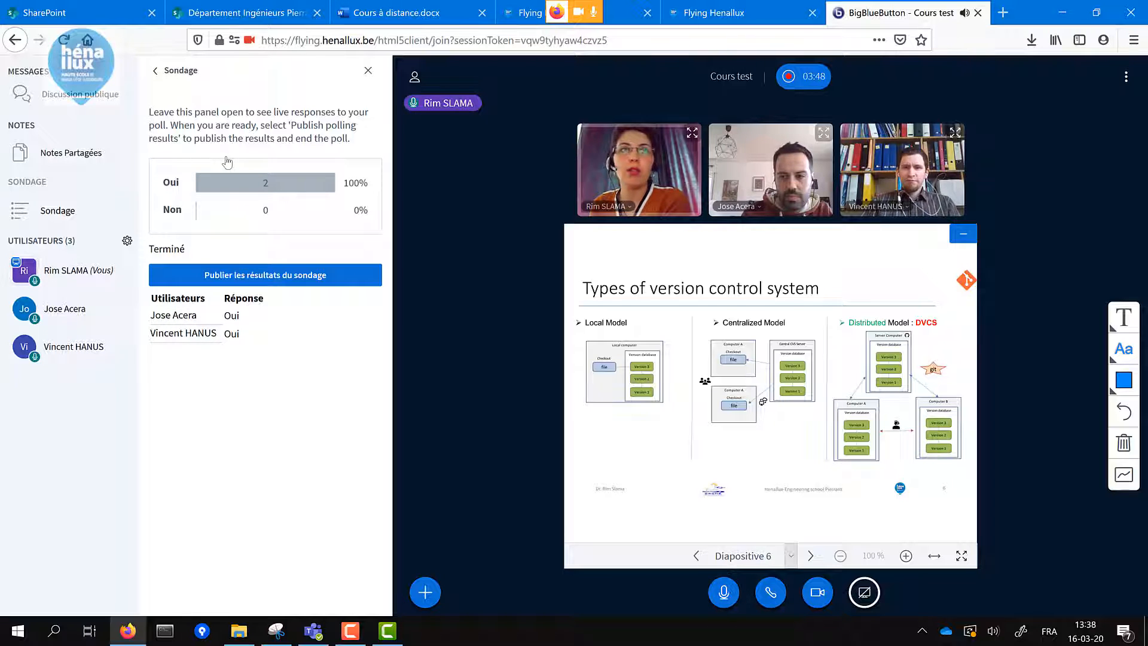
pyautogui.click(214, 279)
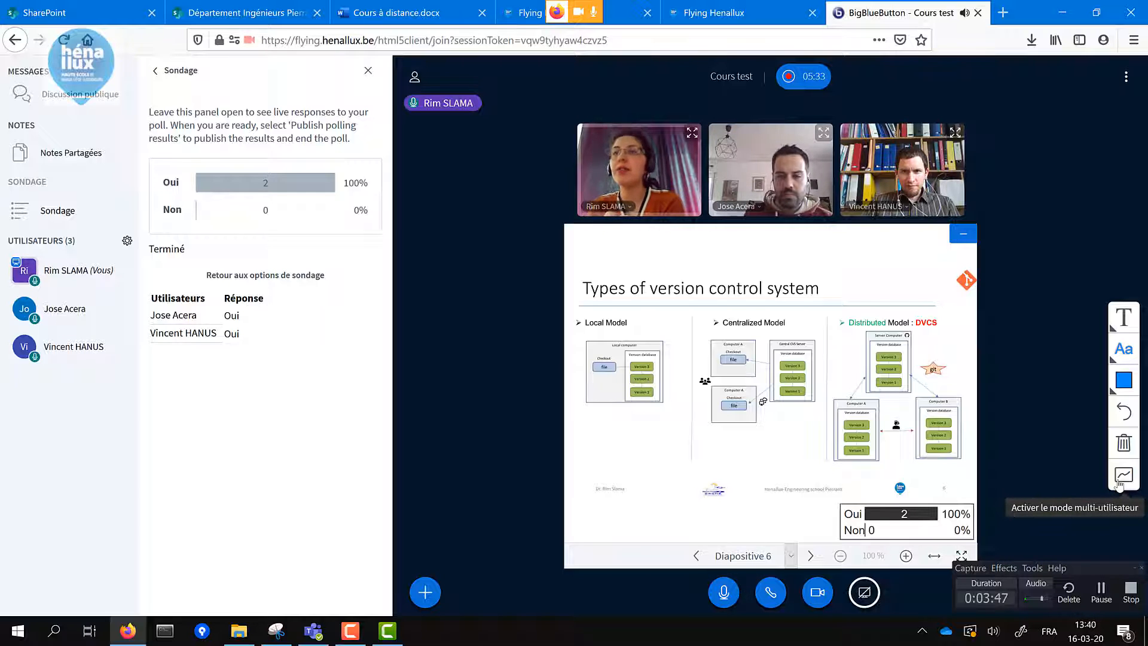
pyautogui.click(1119, 485)
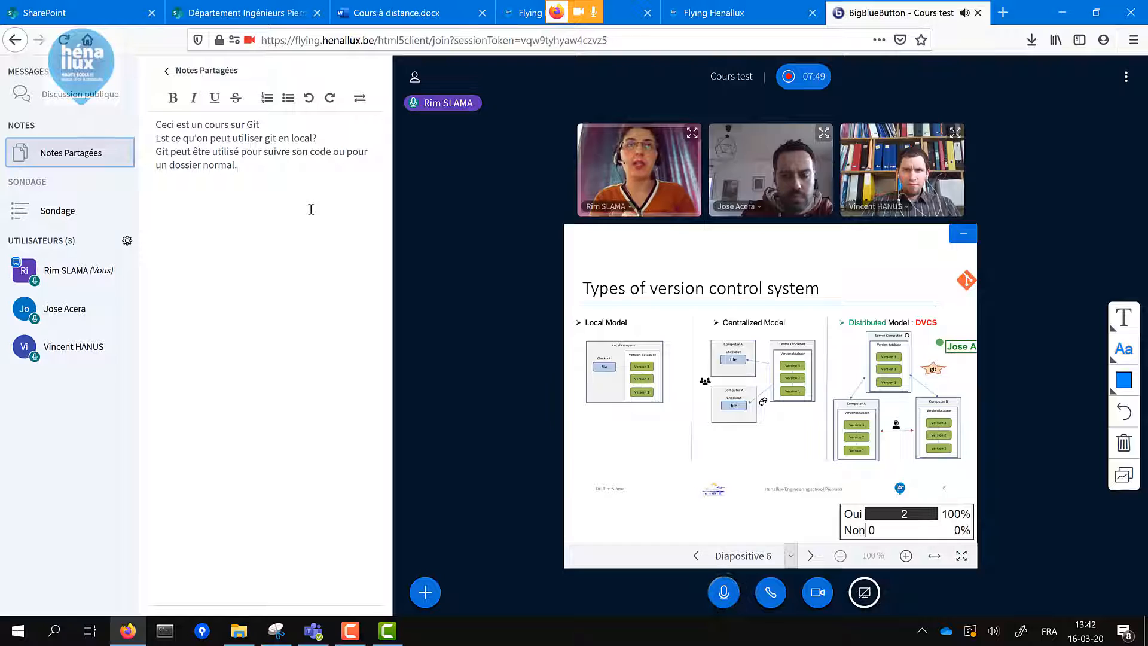
# - Export the shared notes as a Microsoft Word file, open it from Downloads, then end the meeting
pyautogui.click(359, 99)
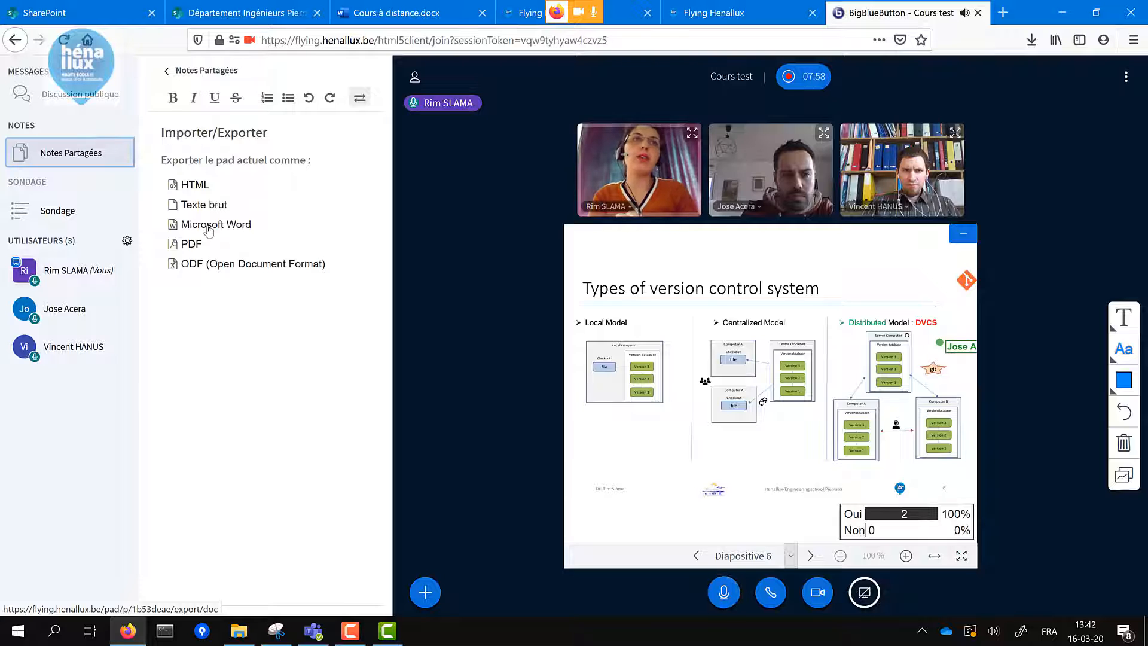
pyautogui.click(209, 231)
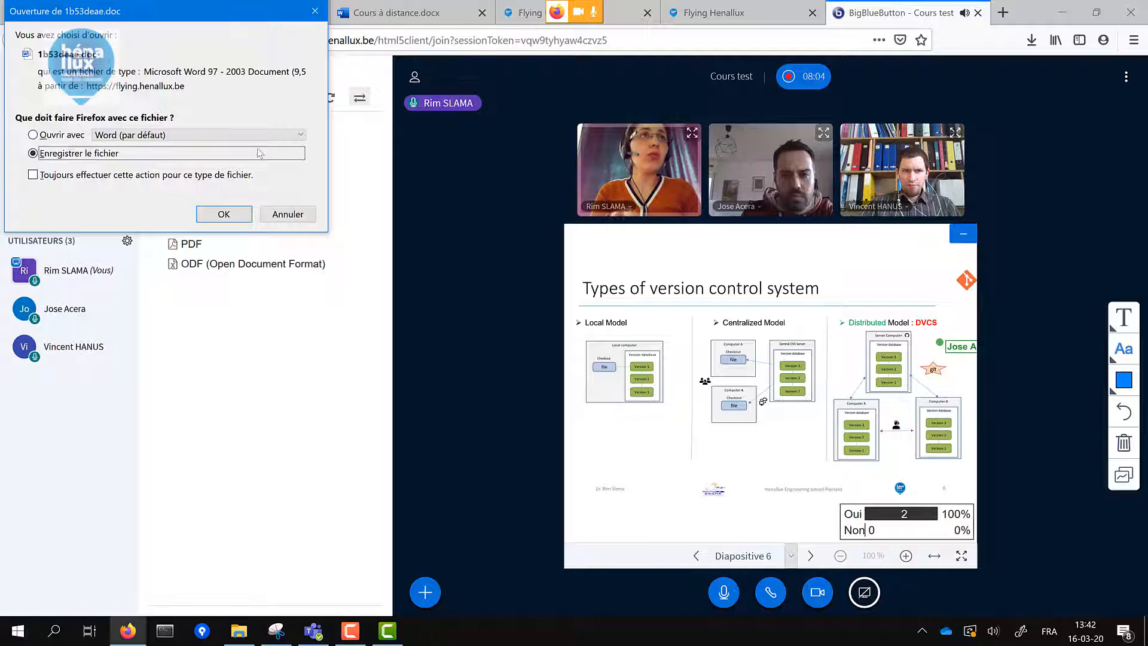
pyautogui.click(223, 214)
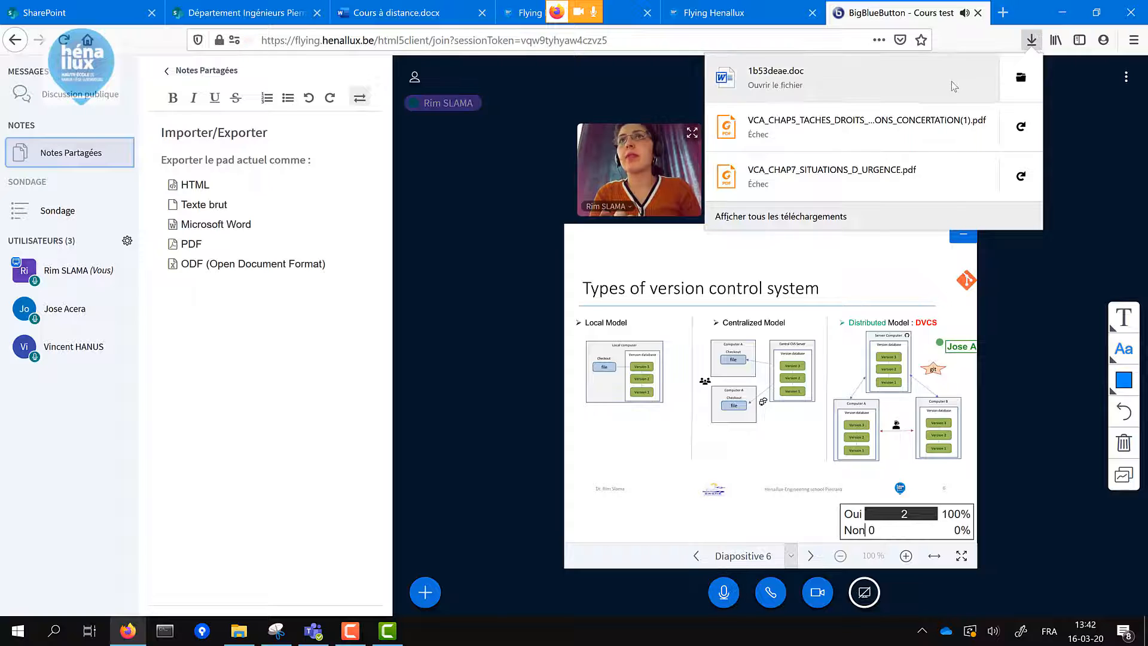
pyautogui.click(952, 81)
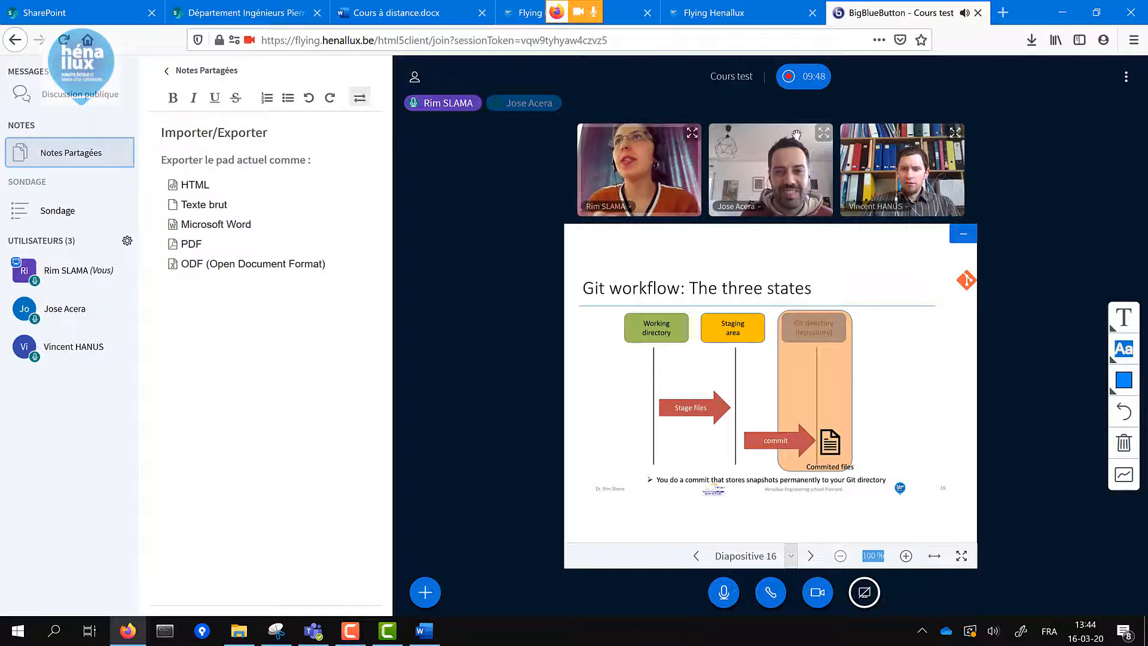
pyautogui.click(1126, 80)
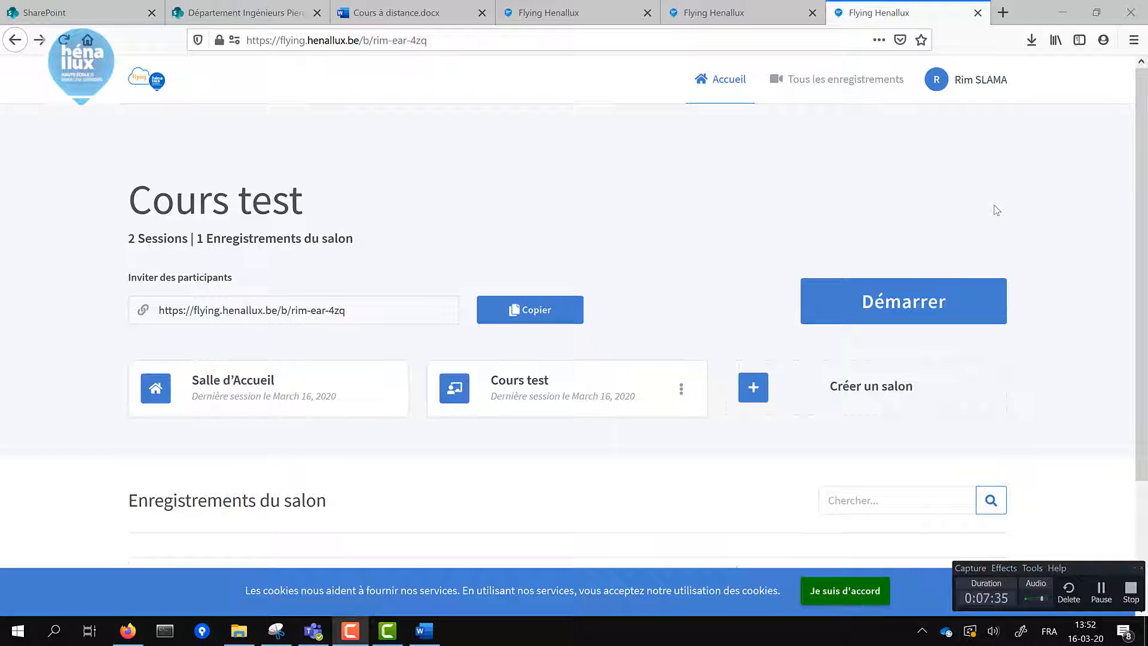
# - From all recordings, play the presentation playback of the 25-minute Home Room recording
pyautogui.click(855, 81)
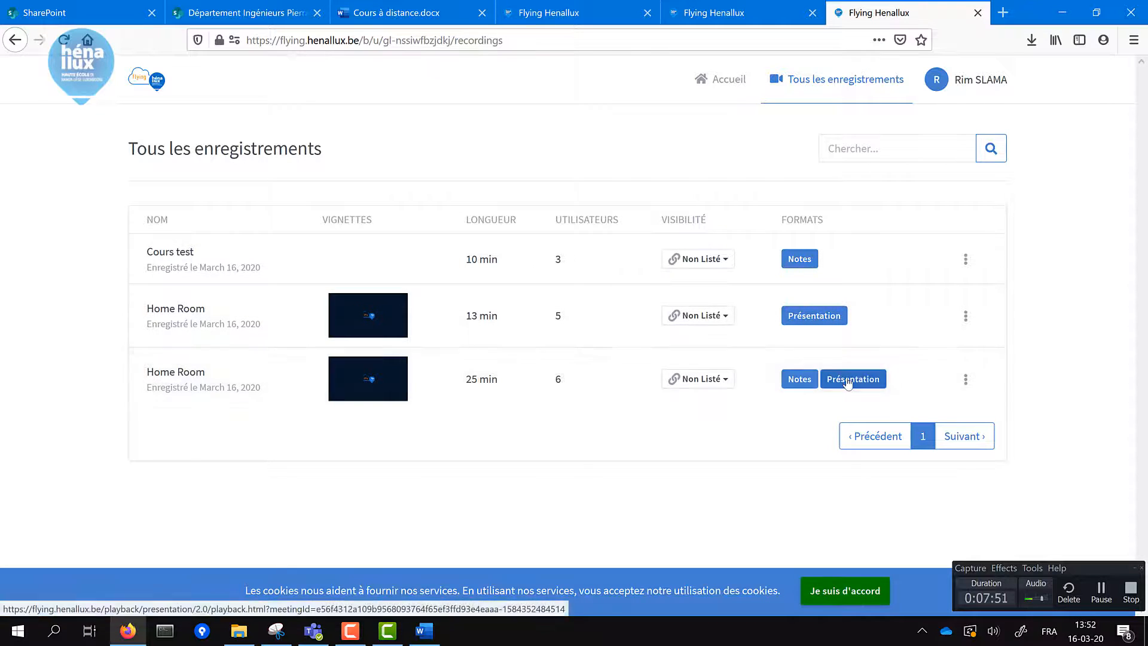
pyautogui.click(849, 380)
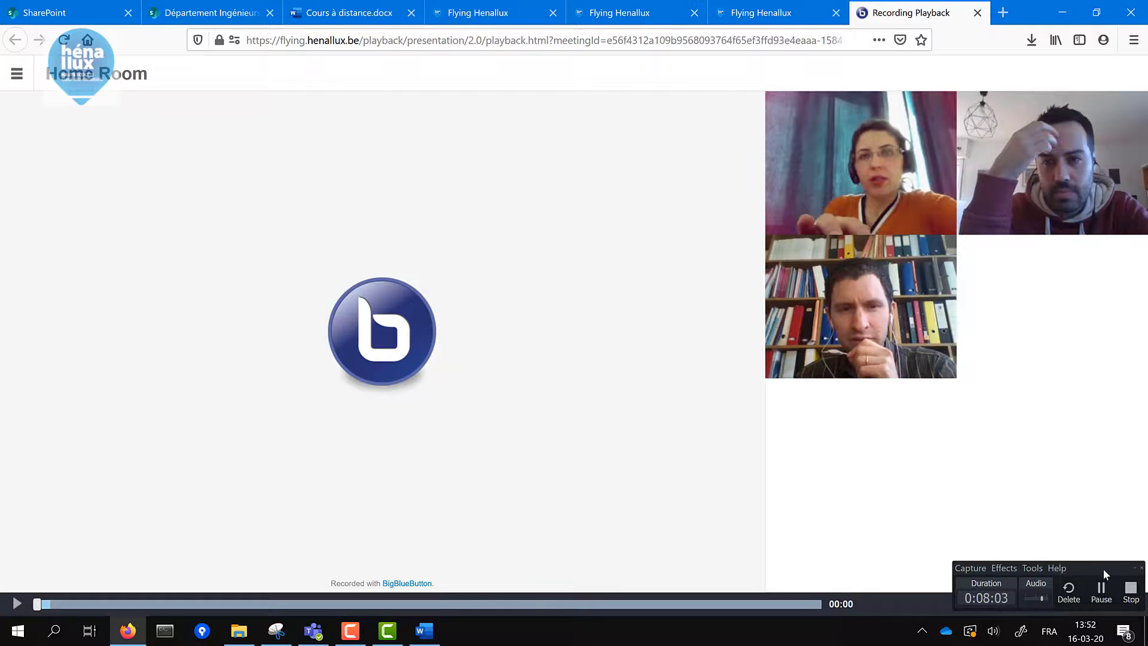
pyautogui.click(16, 604)
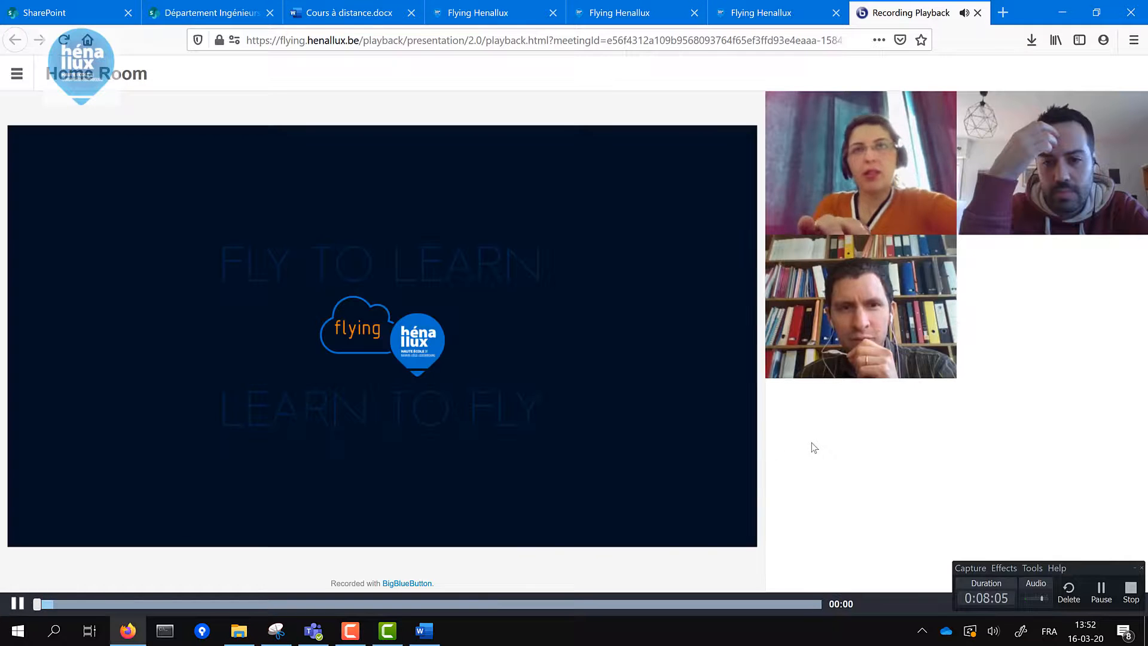